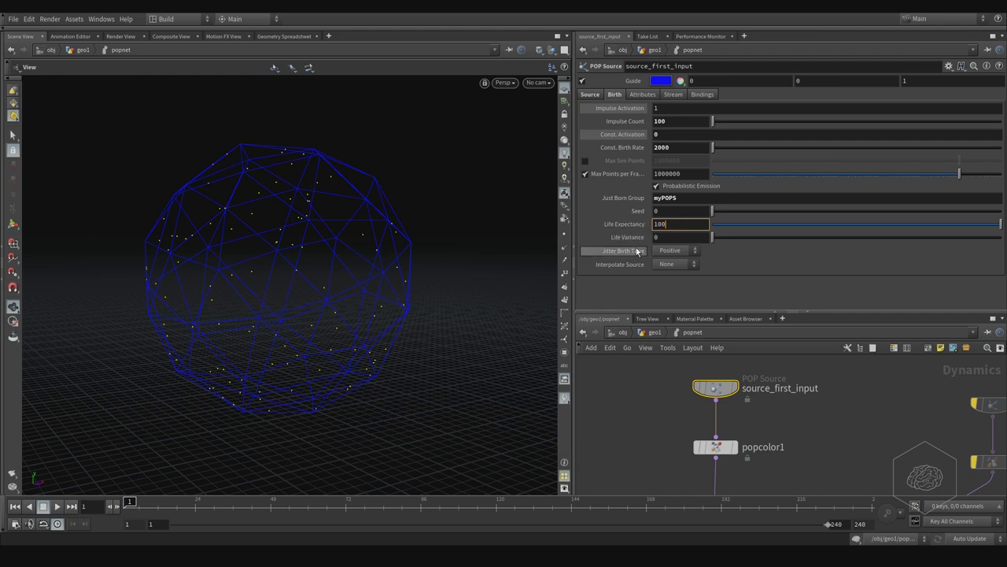
# Change the POP Source's Life Expectancy from 100 to 1 on the Birth tab.
pyautogui.doubleClick(687, 222)
pyautogui.write('1')
pyautogui.press('Return')
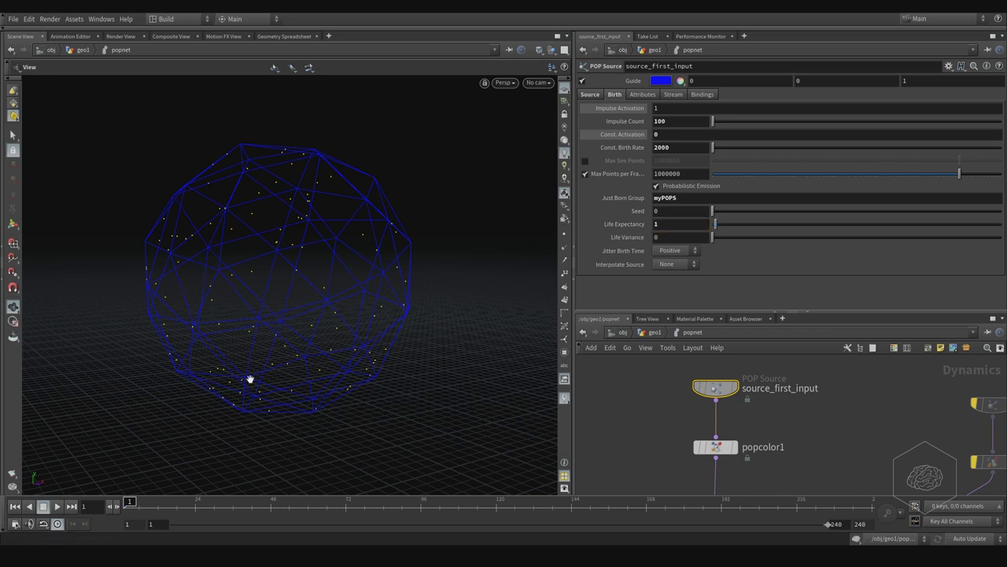
pyautogui.click(58, 506)
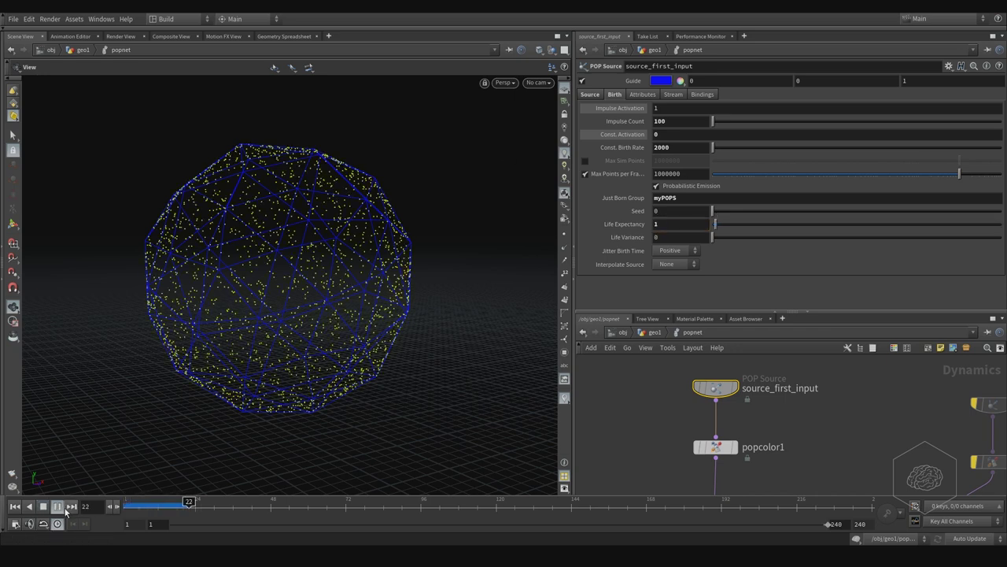
pyautogui.moveTo(194, 504)
pyautogui.mouseDown()
pyautogui.moveTo(147, 504)
pyautogui.moveTo(261, 508)
pyautogui.moveTo(229, 507)
pyautogui.mouseUp()
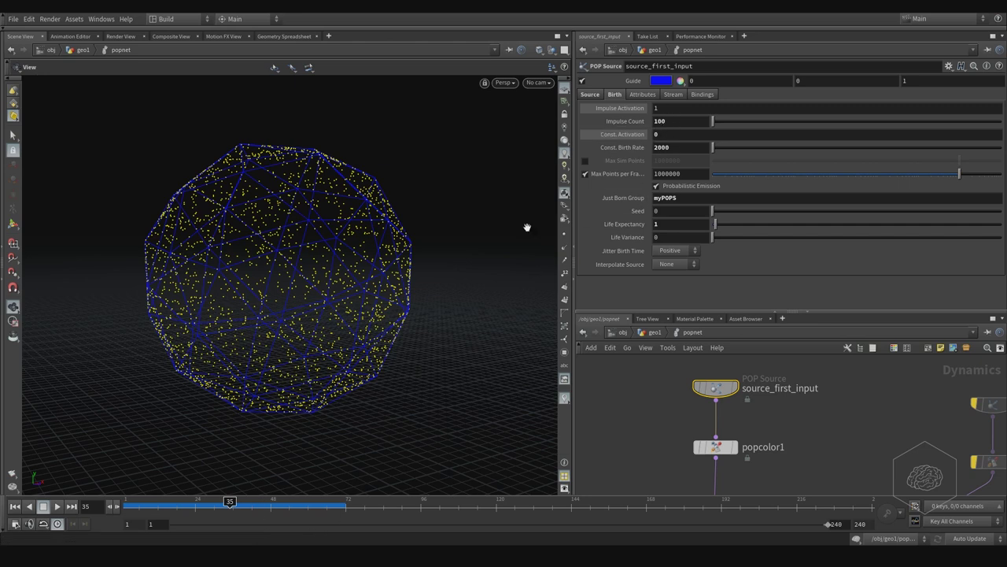
pyautogui.moveTo(229, 504)
pyautogui.mouseDown()
pyautogui.moveTo(202, 506)
pyautogui.moveTo(315, 506)
pyautogui.moveTo(254, 506)
pyautogui.moveTo(424, 455)
pyautogui.mouseUp()
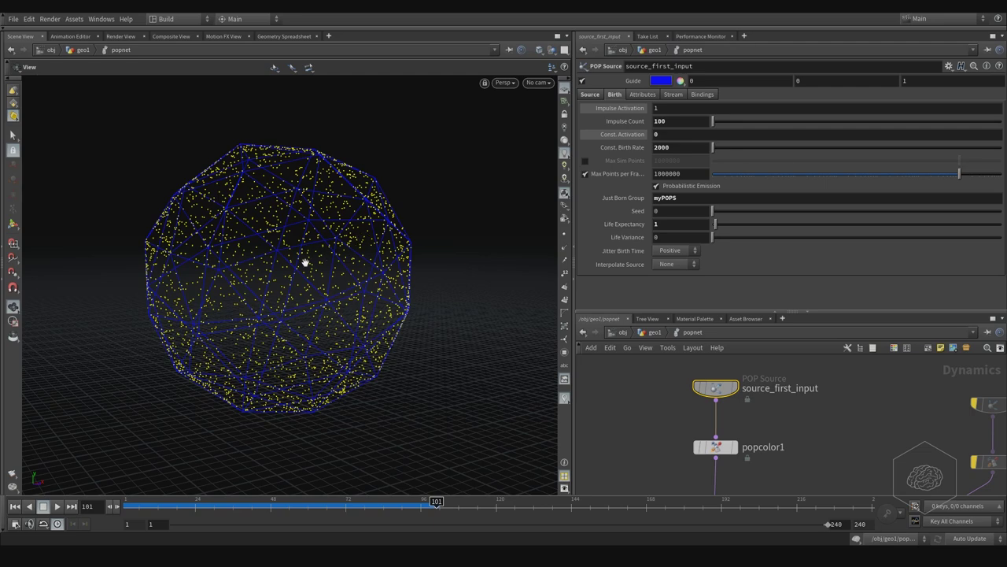
pyautogui.moveTo(320, 255); pyautogui.dragTo(320, 241, button='middle')
pyautogui.moveTo(320, 509); pyautogui.dragTo(367, 504)
pyautogui.moveTo(299, 498); pyautogui.dragTo(127, 505)
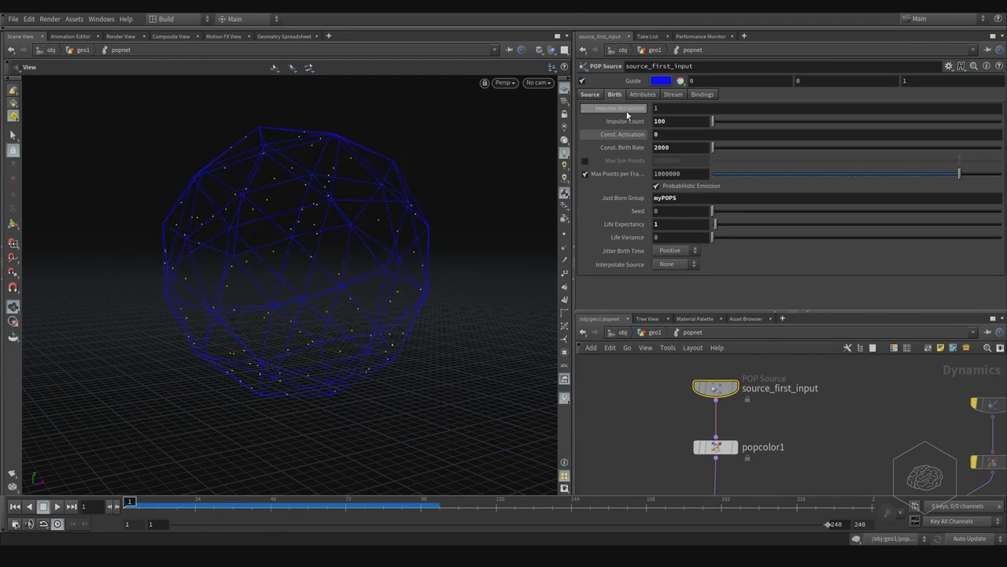
# On the Attributes tab, try the Initial Velocity choices, keeping Initial State as Free Flying.
pyautogui.click(642, 94)
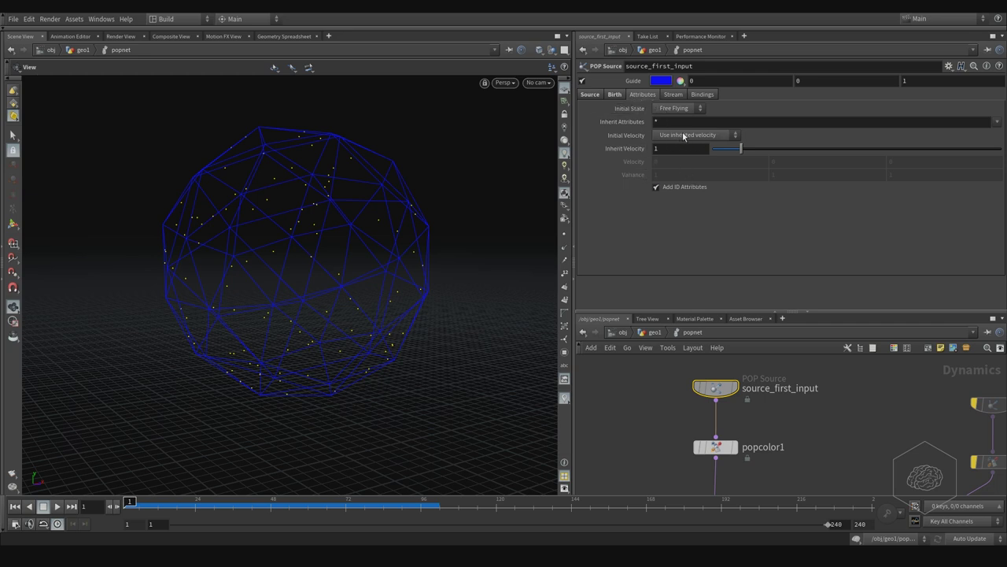
pyautogui.click(680, 109)
pyautogui.click(677, 112)
pyautogui.click(683, 135)
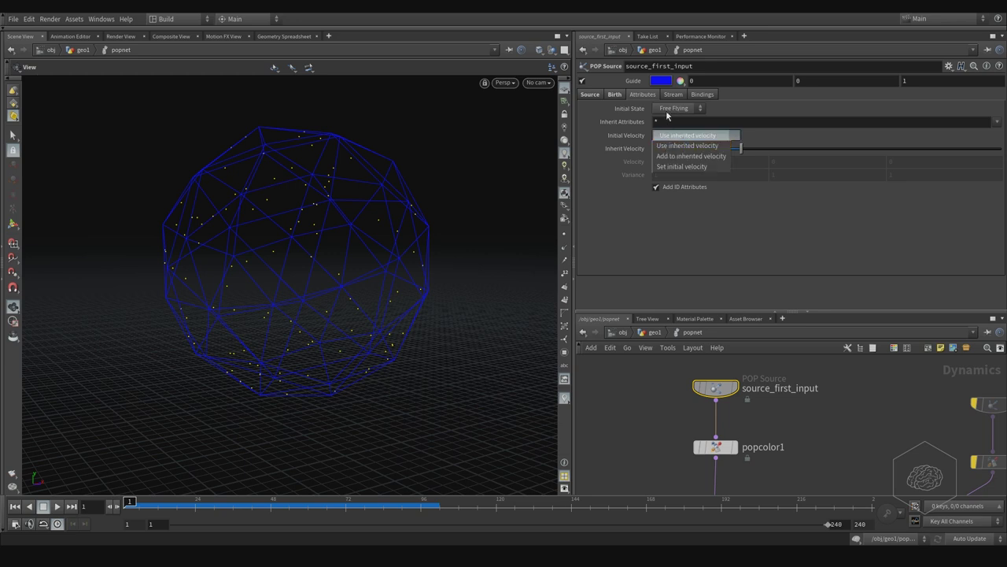
pyautogui.click(692, 157)
pyautogui.click(698, 135)
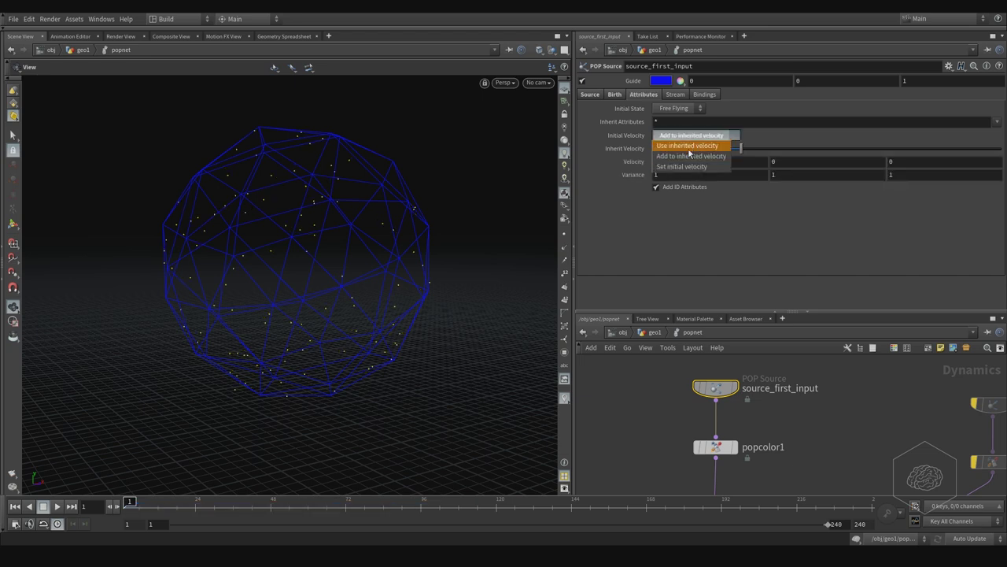
pyautogui.click(692, 165)
pyautogui.click(677, 140)
pyautogui.click(658, 159)
# Set Initial Velocity to 'Set initial velocity', then go back to the Birth tab.
pyautogui.doubleClick(658, 149)
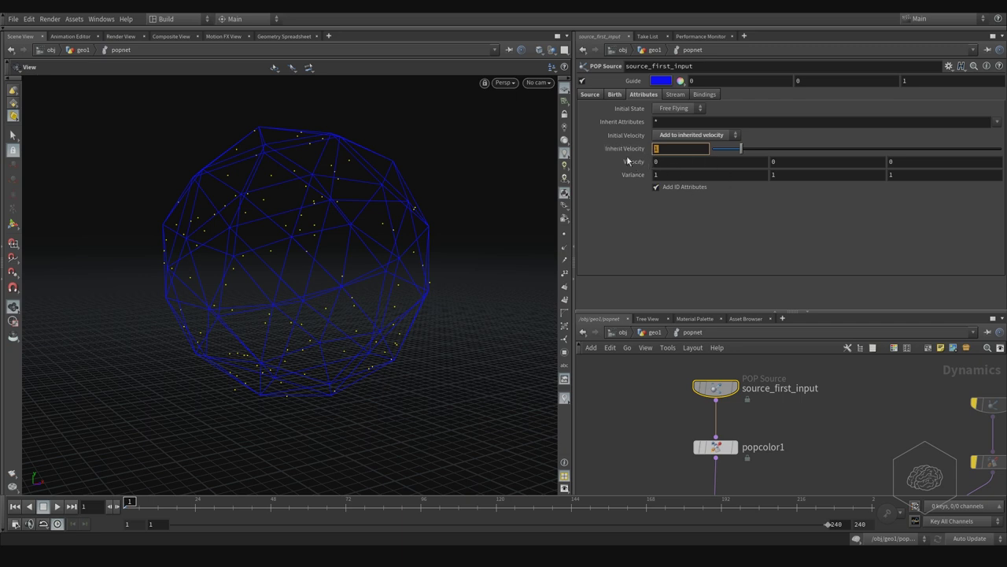
pyautogui.click(704, 163)
pyautogui.click(701, 138)
pyautogui.click(686, 163)
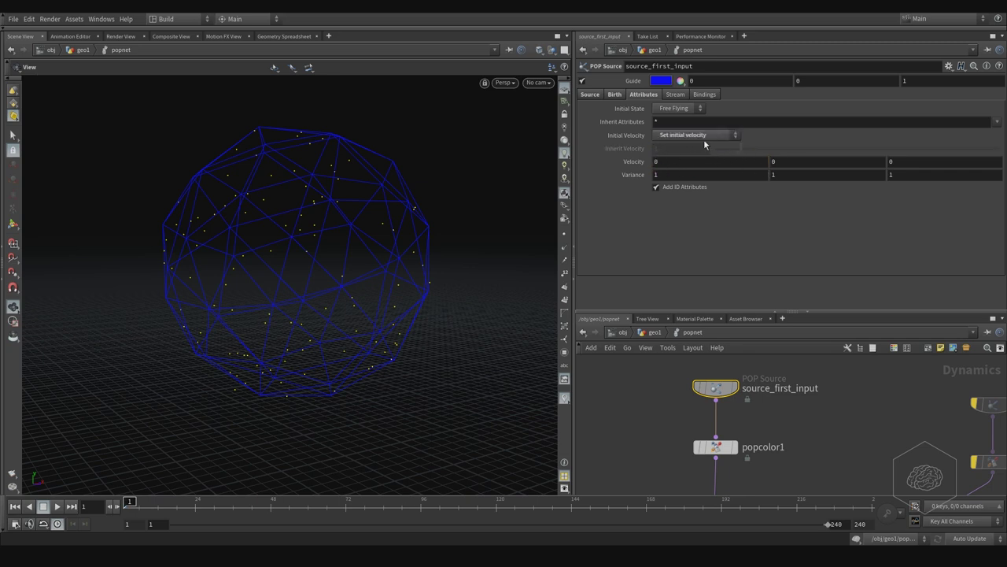
pyautogui.click(697, 172)
pyautogui.click(634, 165)
pyautogui.click(612, 96)
pyautogui.click(598, 95)
pyautogui.click(611, 96)
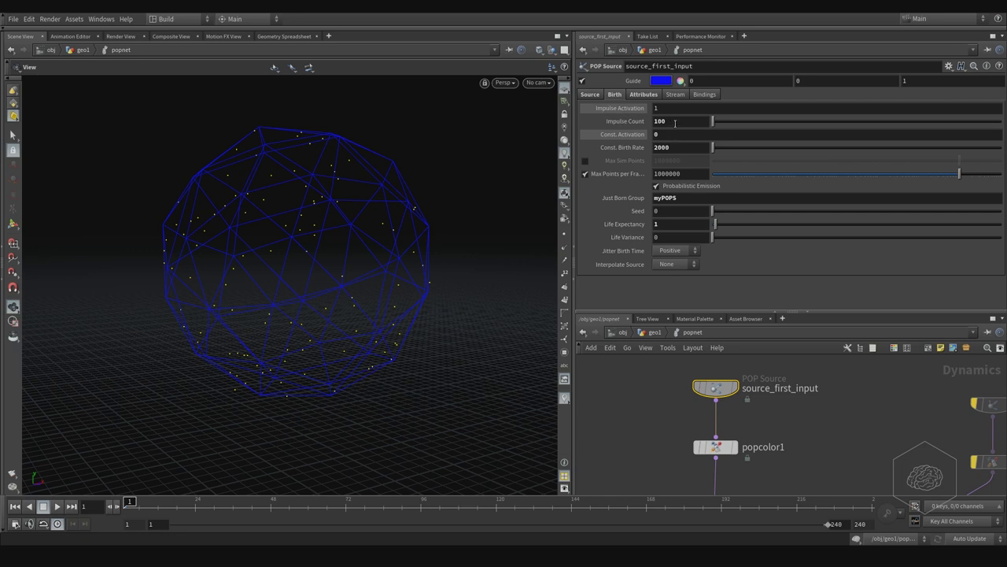
# Set Impulse Activation 0, Const. Activation 1 and Const. Birth Rate 1, then scrub and orbit to check.
pyautogui.click(675, 124)
pyautogui.click(661, 137)
pyautogui.write('1')
pyautogui.press('Return')
pyautogui.write('0')
pyautogui.click(665, 121)
pyautogui.click(677, 143)
pyautogui.write('1')
pyautogui.press('Return')
pyautogui.moveTo(130, 503); pyautogui.dragTo(158, 505)
pyautogui.moveTo(254, 380); pyautogui.dragTo(429, 280)
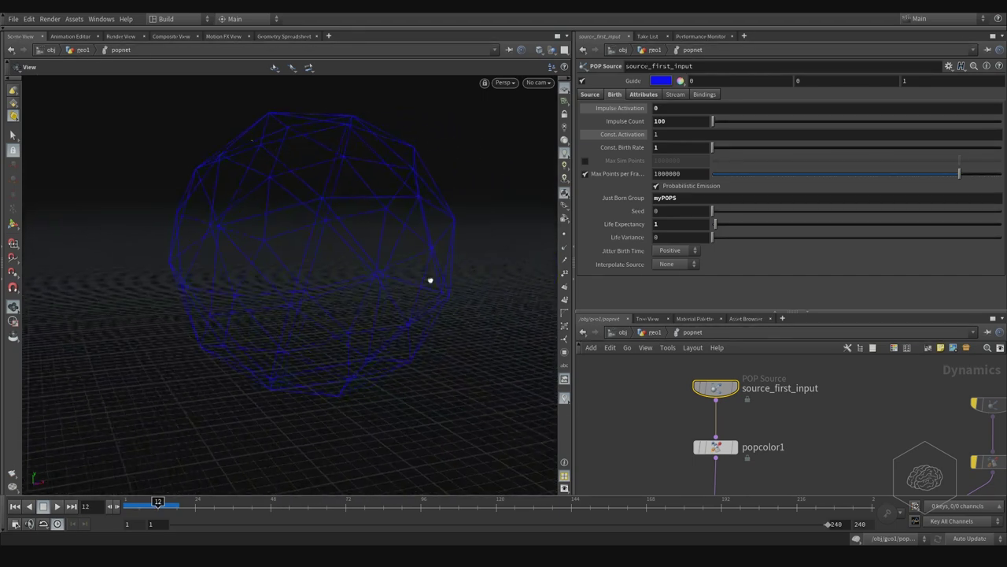
# Turn off the sphere's Guide display, then pan and scrub to follow the lone particle.
pyautogui.click(583, 82)
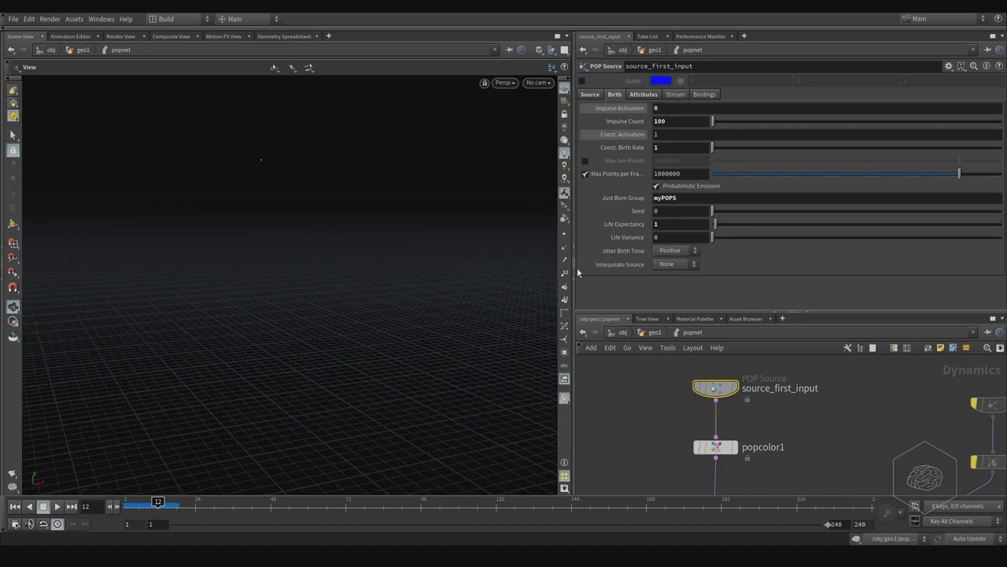
pyautogui.moveTo(369, 256); pyautogui.dragTo(313, 301)
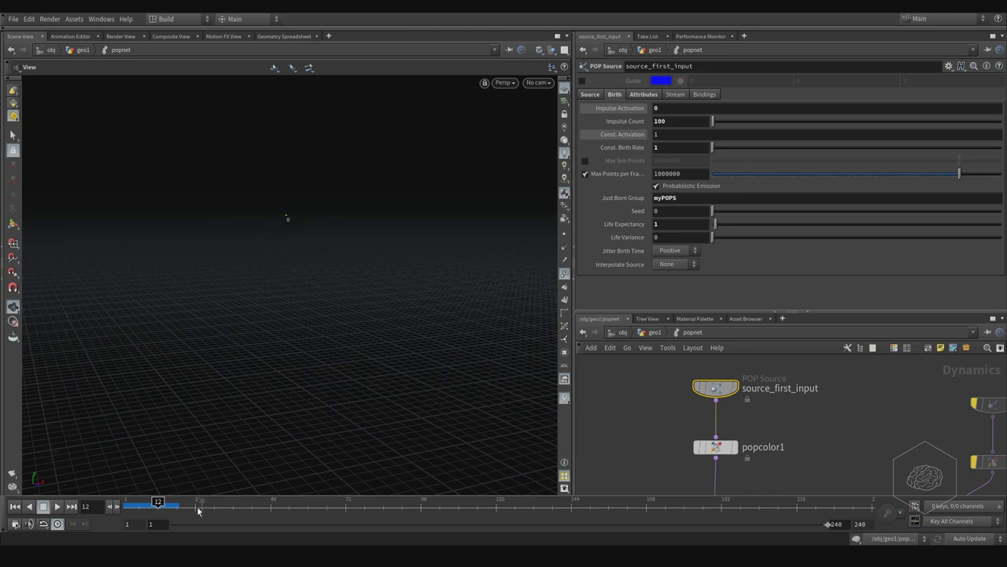
pyautogui.moveTo(156, 502)
pyautogui.mouseDown()
pyautogui.moveTo(125, 503)
pyautogui.moveTo(172, 504)
pyautogui.moveTo(155, 506)
pyautogui.mouseUp()
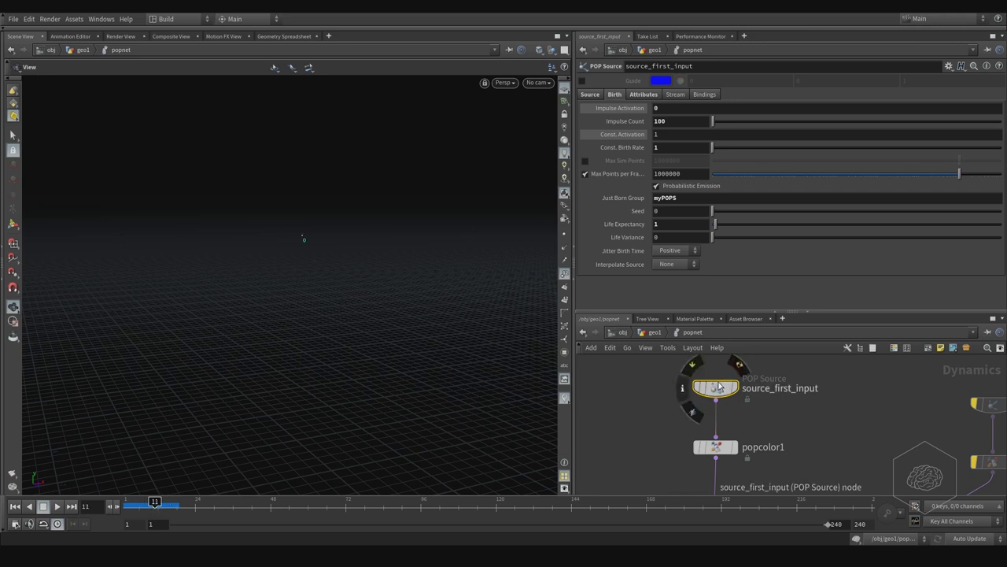
# Open a geometry spreadsheet from the source node and scrub frames to read particle values.
pyautogui.rightClick(716, 390)
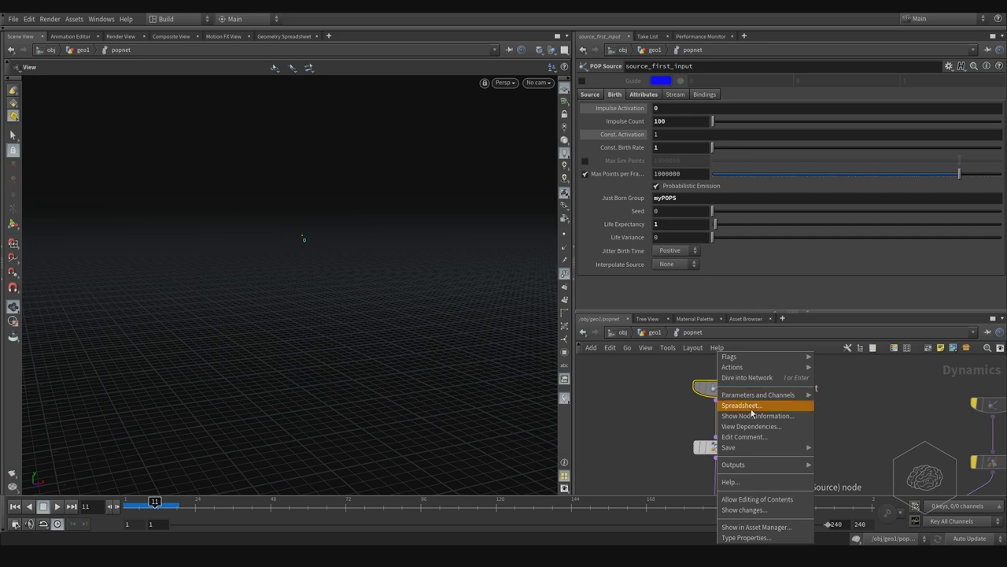
pyautogui.click(744, 410)
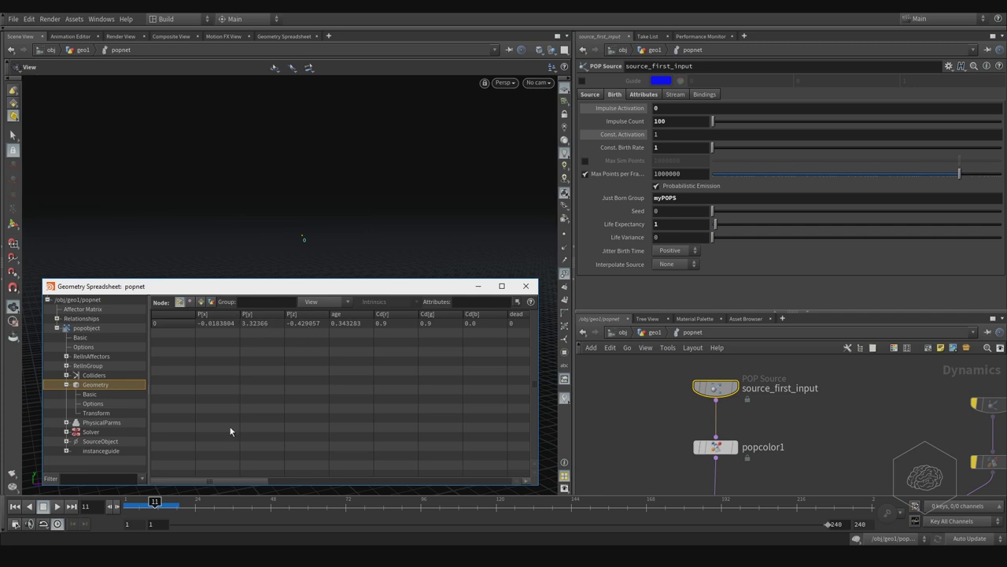
pyautogui.click(155, 503)
pyautogui.moveTo(155, 503); pyautogui.dragTo(152, 506)
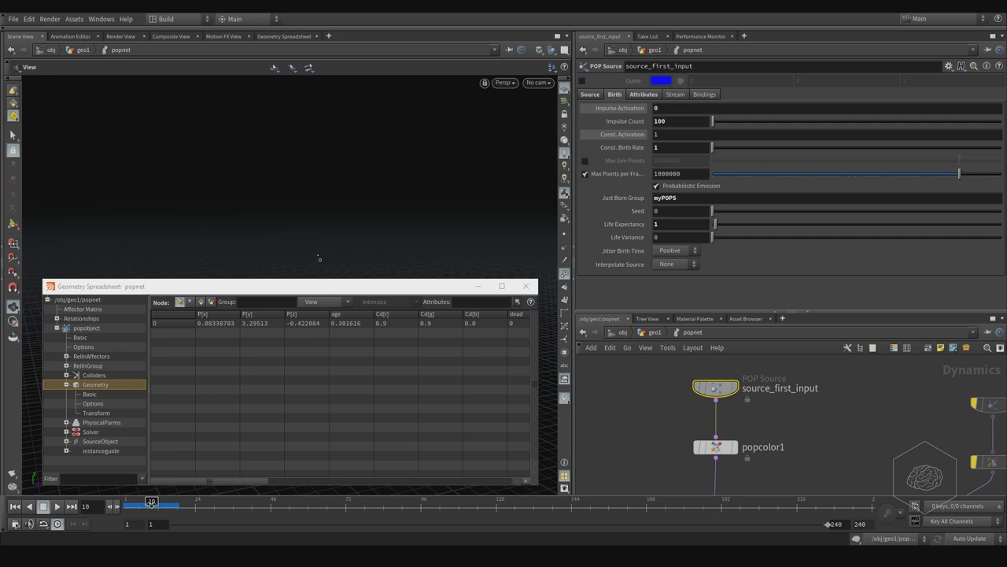
pyautogui.moveTo(152, 504); pyautogui.dragTo(170, 507)
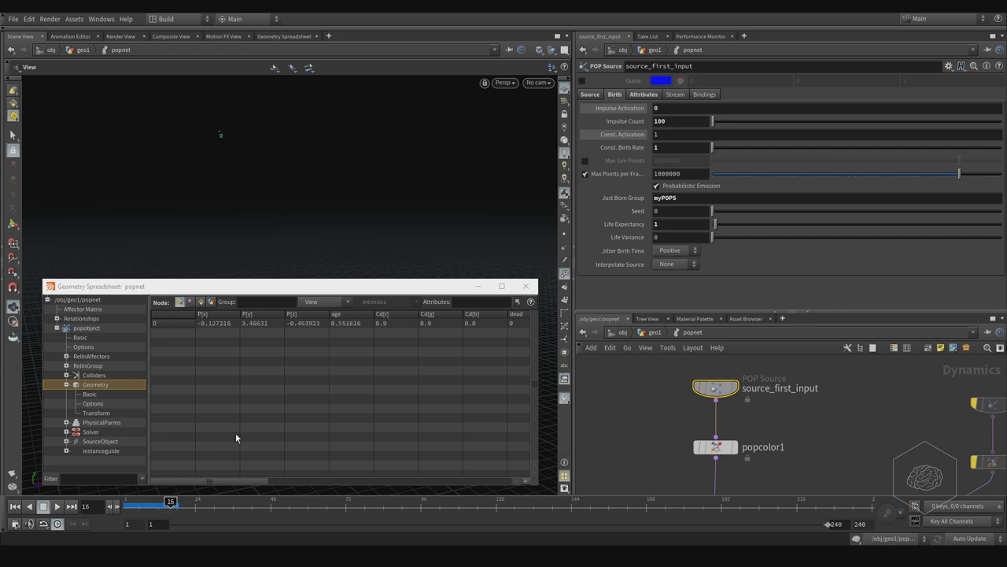
# Set the velocity Variance to 0 on X, Y and Z, then rewind to the first frame.
pyautogui.click(644, 95)
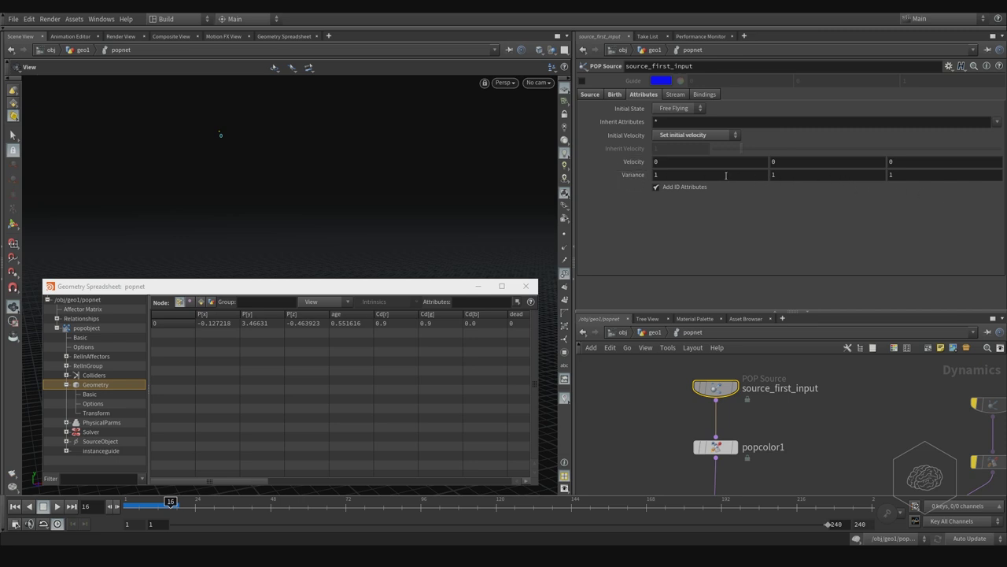
pyautogui.write('0')
pyautogui.press('Tab')
pyautogui.write('0')
pyautogui.press('Tab')
pyautogui.write('0')
pyautogui.press('Return')
pyautogui.moveTo(169, 502); pyautogui.dragTo(107, 508)
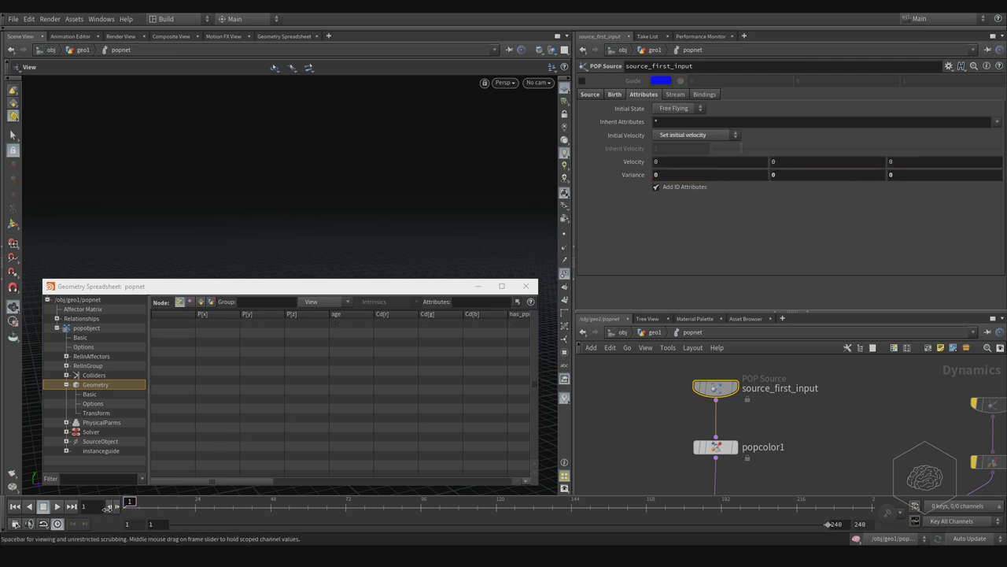
# Play and scrub the simulation to watch particle ages grow in the spreadsheet.
pyautogui.click(59, 506)
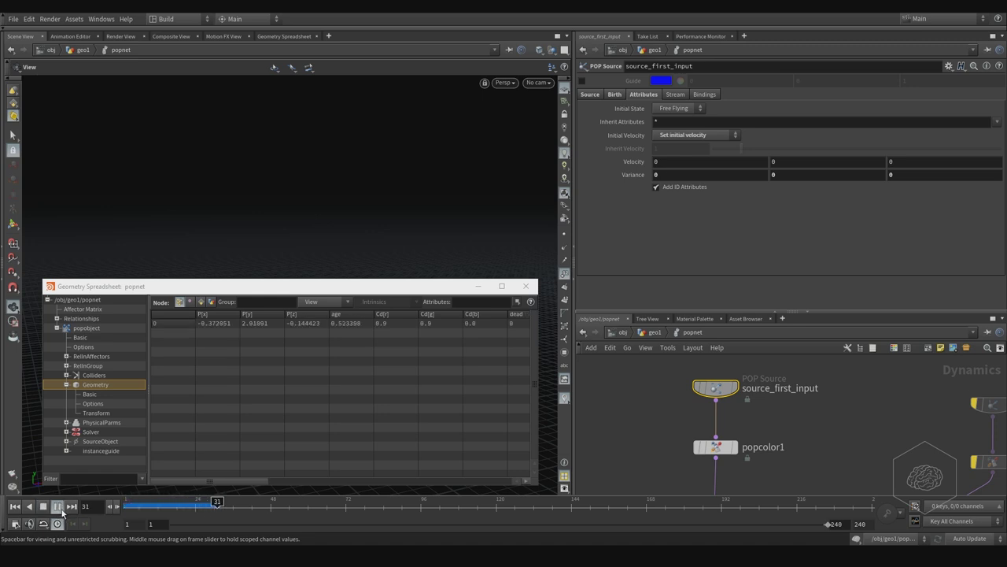
pyautogui.click(15, 506)
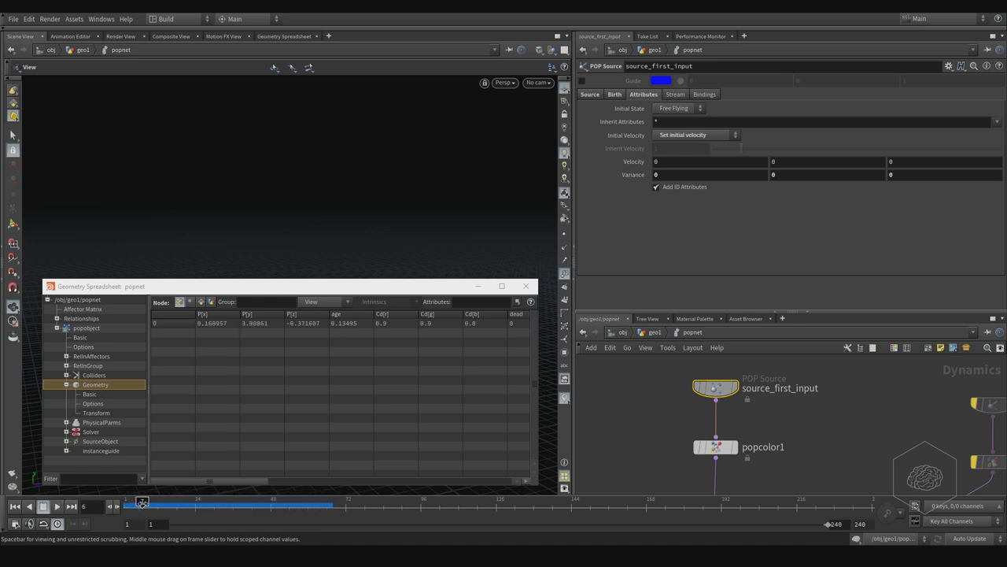
pyautogui.moveTo(183, 502); pyautogui.dragTo(176, 505)
pyautogui.moveTo(405, 292); pyautogui.dragTo(787, 110)
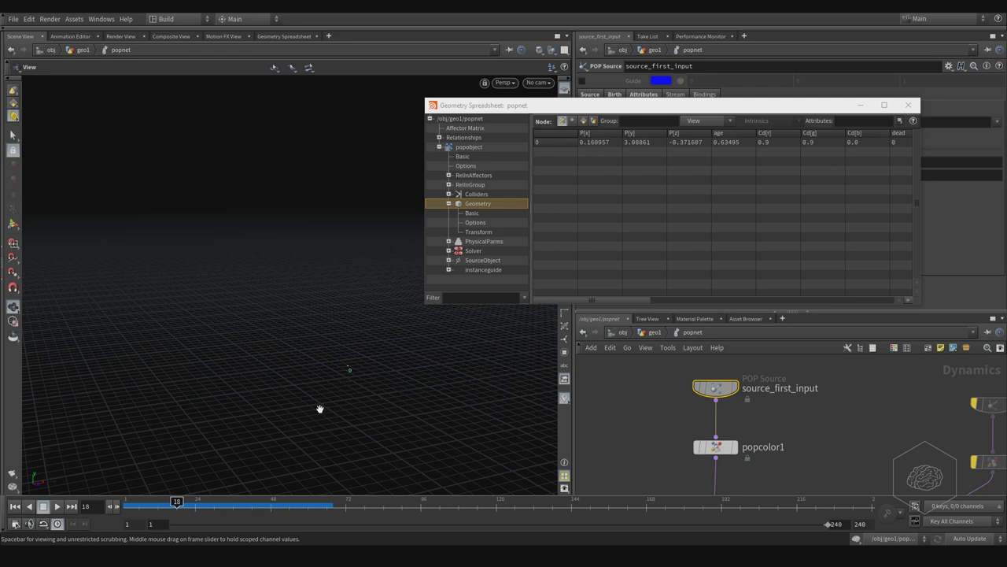
pyautogui.moveTo(178, 503); pyautogui.dragTo(208, 511)
pyautogui.moveTo(205, 505)
pyautogui.mouseDown()
pyautogui.moveTo(246, 507)
pyautogui.moveTo(131, 507)
pyautogui.moveTo(201, 515)
pyautogui.mouseUp()
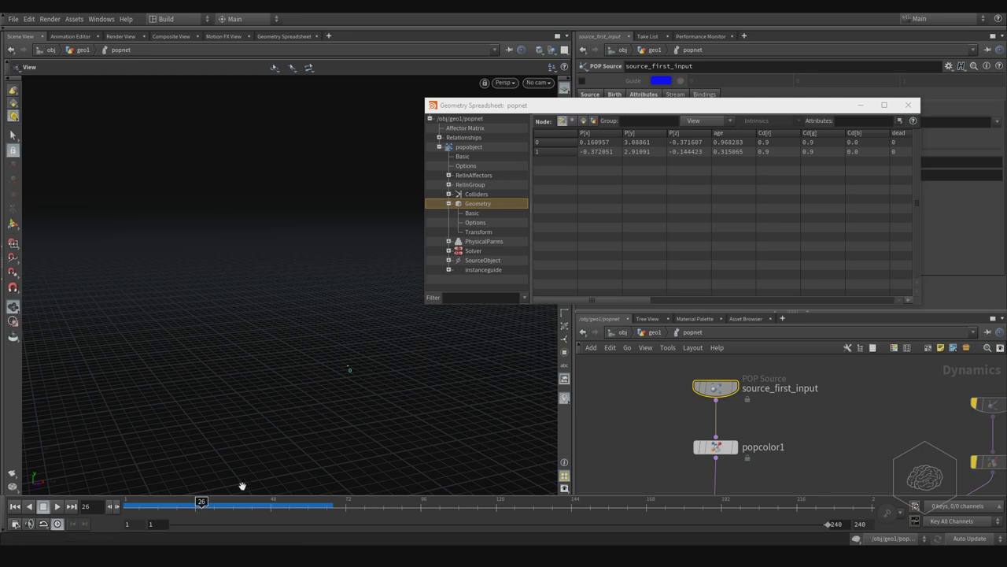
pyautogui.moveTo(201, 505); pyautogui.dragTo(208, 503)
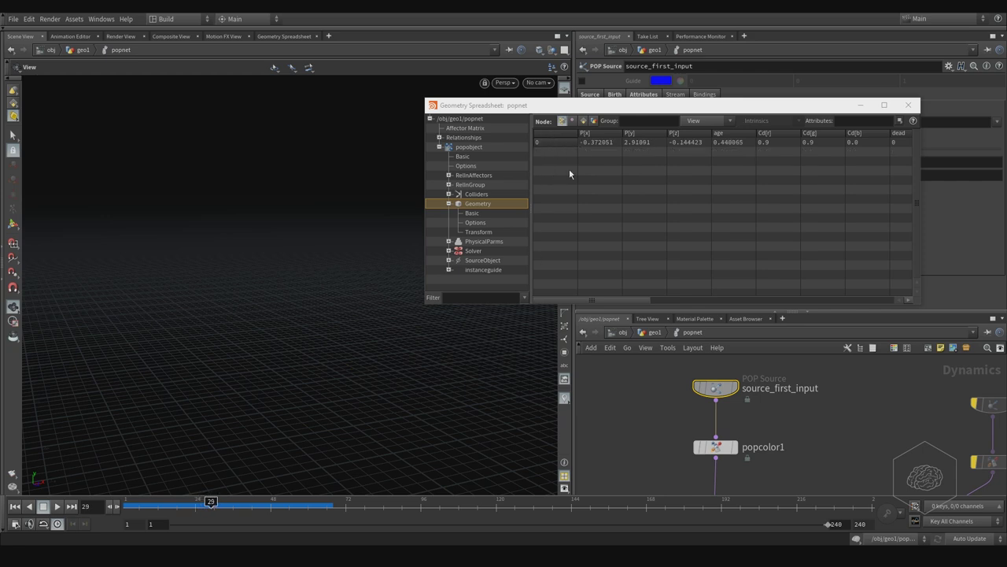
pyautogui.moveTo(211, 504); pyautogui.dragTo(119, 500)
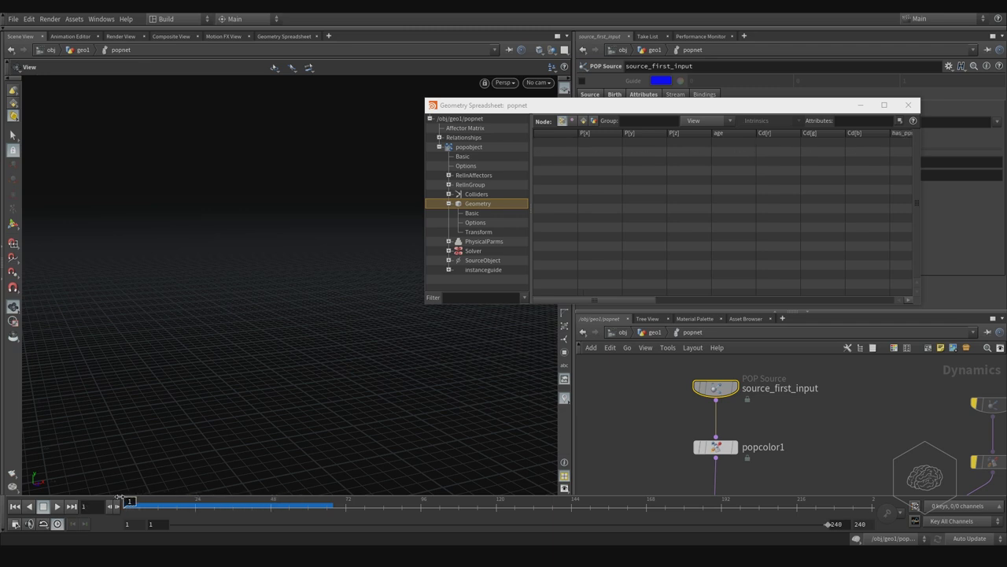
# Move the spreadsheet window aside and scrub frames to see the emitted particle's rows.
pyautogui.moveTo(509, 106); pyautogui.dragTo(643, 63)
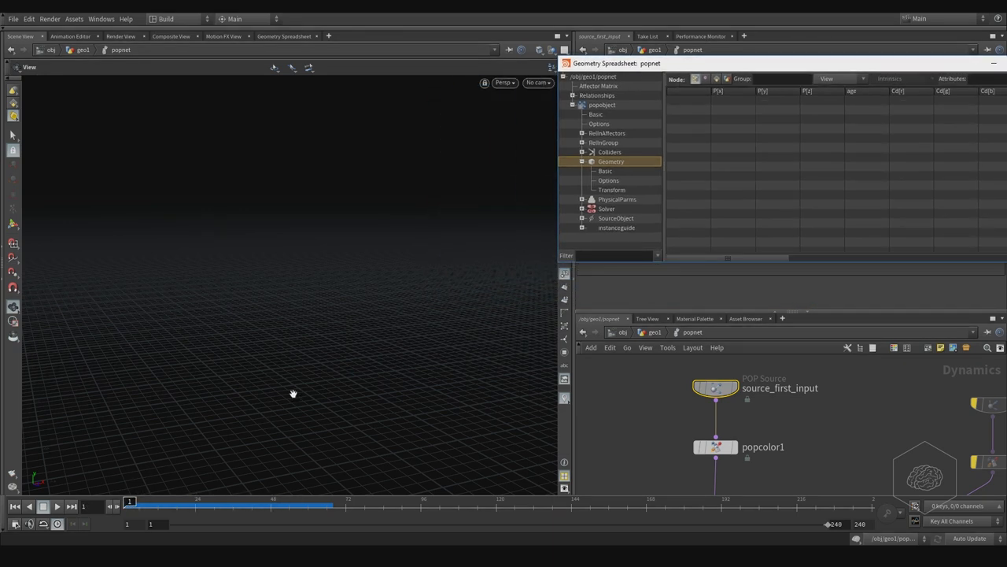
pyautogui.moveTo(160, 507); pyautogui.dragTo(200, 462)
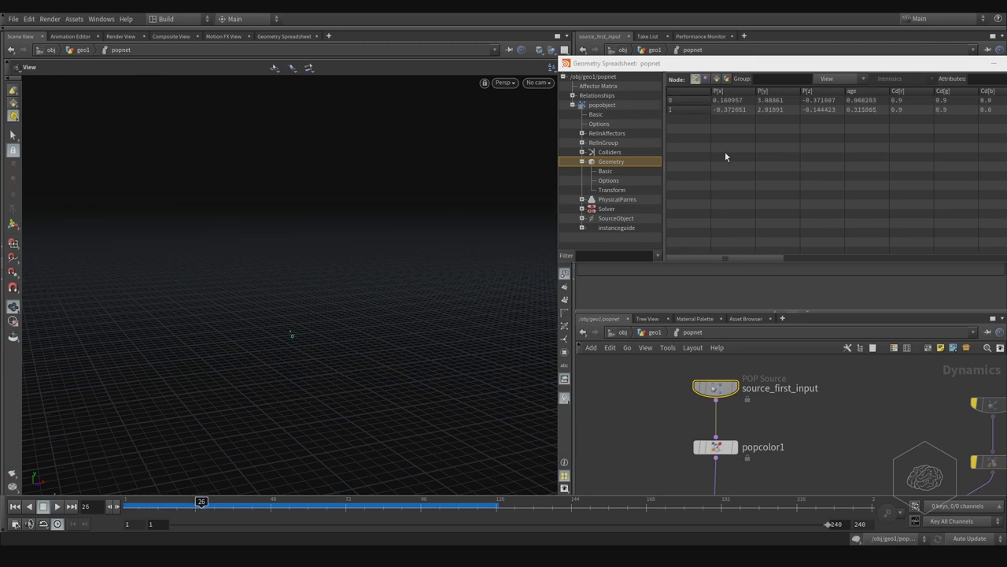
pyautogui.moveTo(804, 74); pyautogui.dragTo(608, 137)
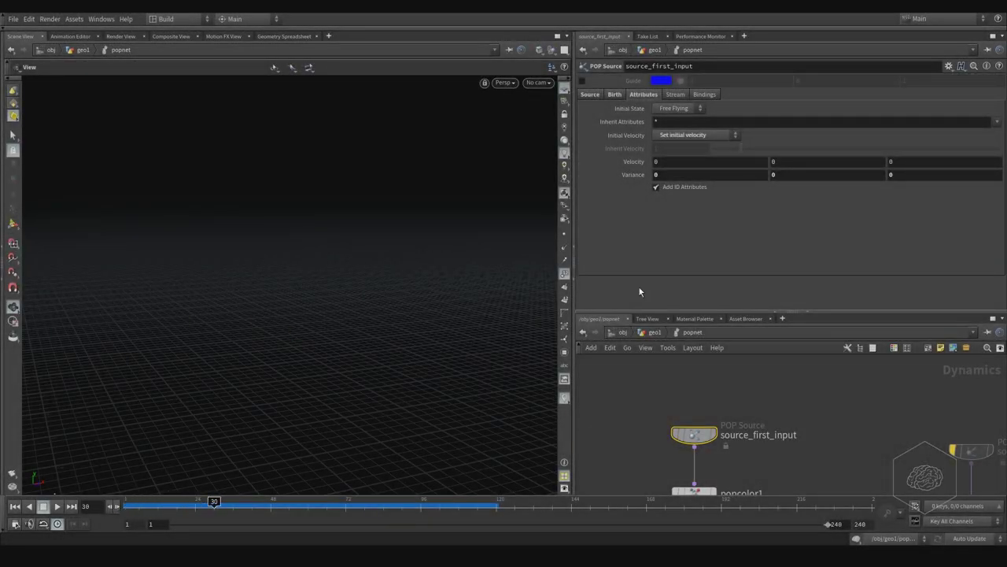
# Set the velocity Variance Y to 1 on the Attributes tab.
pyautogui.click(784, 174)
pyautogui.write('1')
pyautogui.press('Return')
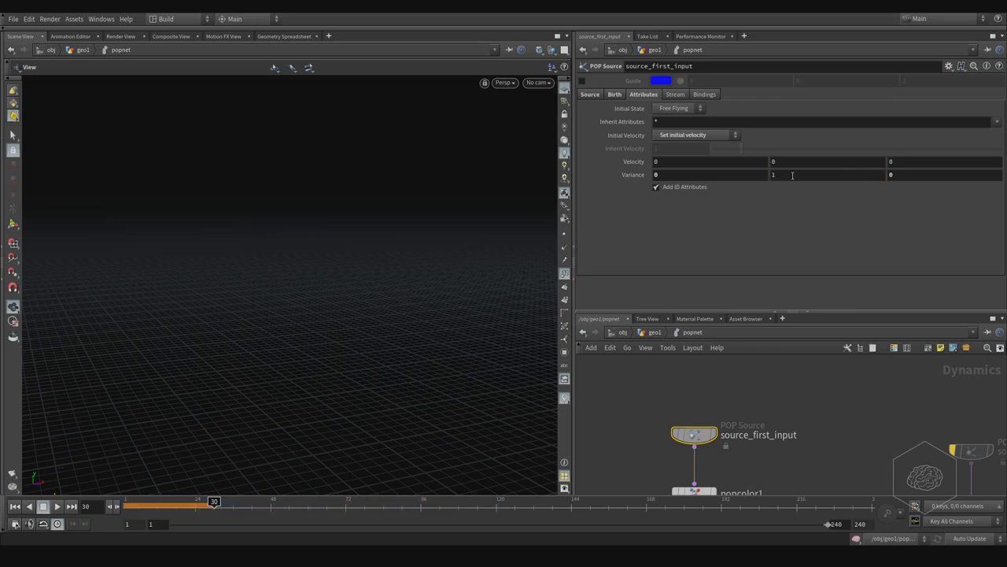
# On the Birth tab, set Const. Activation to 0 and Impulse Activation to 1.
pyautogui.click(614, 93)
pyautogui.click(615, 94)
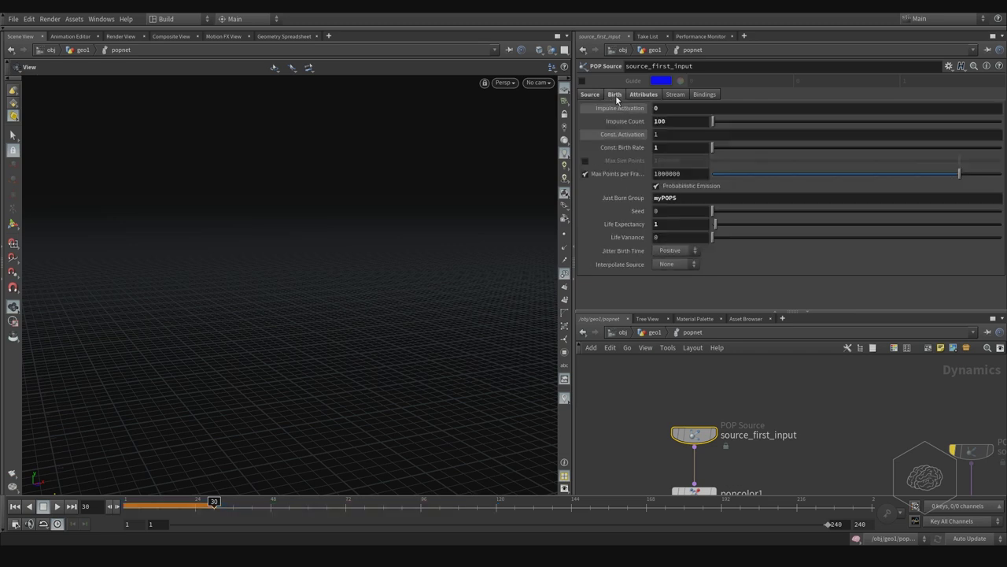
pyautogui.click(663, 134)
pyautogui.write('0')
pyautogui.press('Return')
pyautogui.click(669, 104)
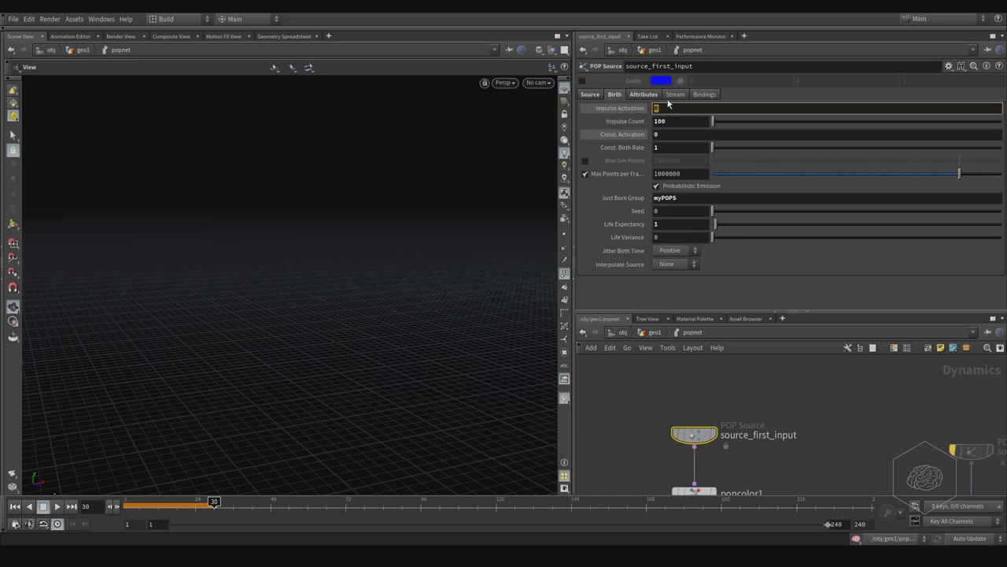
pyautogui.write('1')
pyautogui.press('Return')
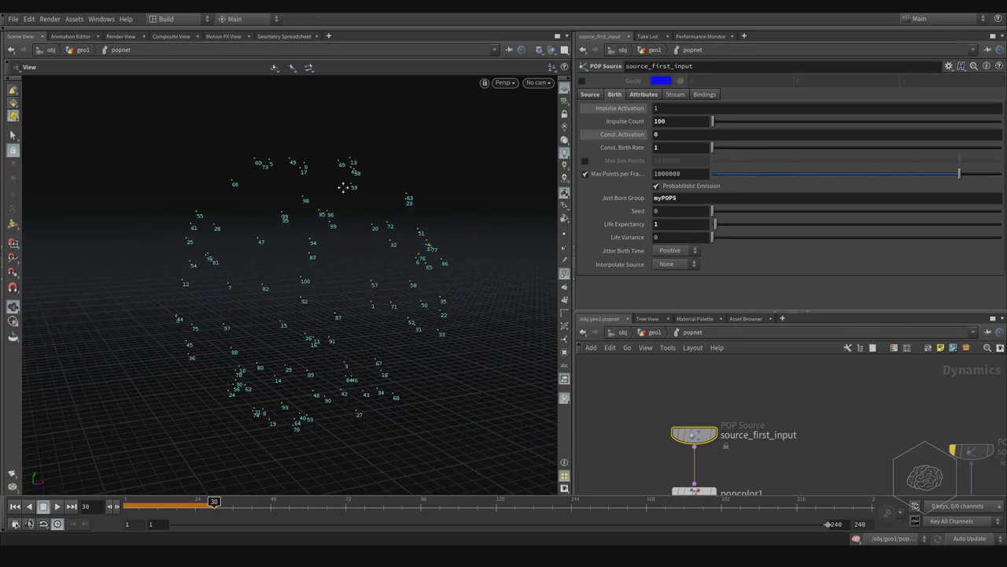
# Return to the initial velocity settings and rewind the simulation to frame 1.
pyautogui.click(643, 96)
pyautogui.click(615, 95)
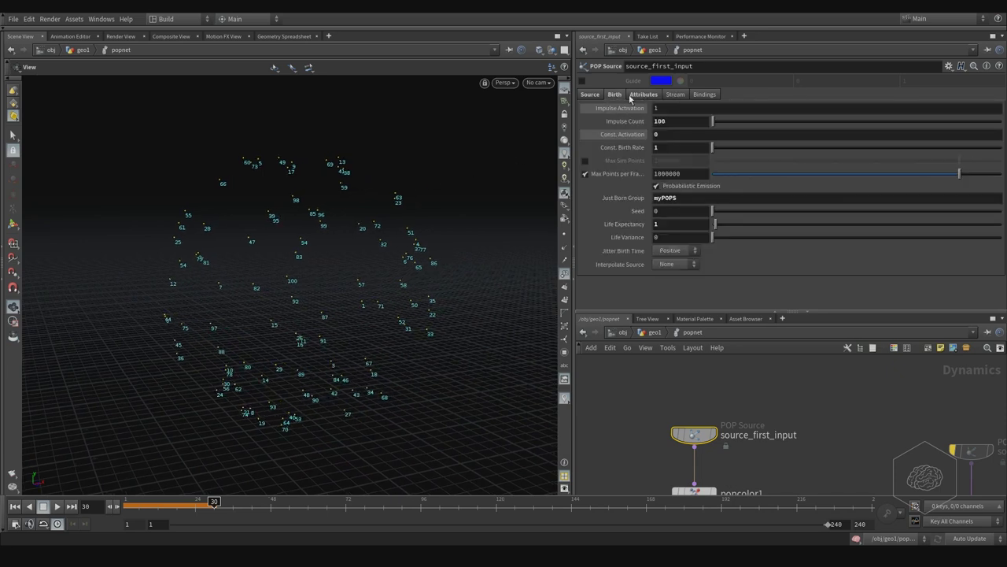
pyautogui.click(653, 96)
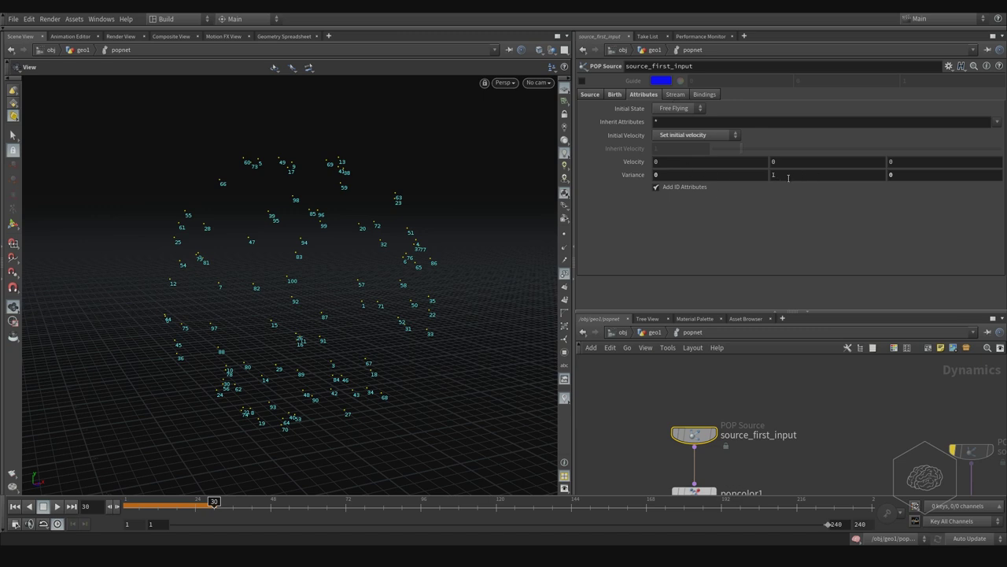
pyautogui.moveTo(167, 507); pyautogui.dragTo(78, 513)
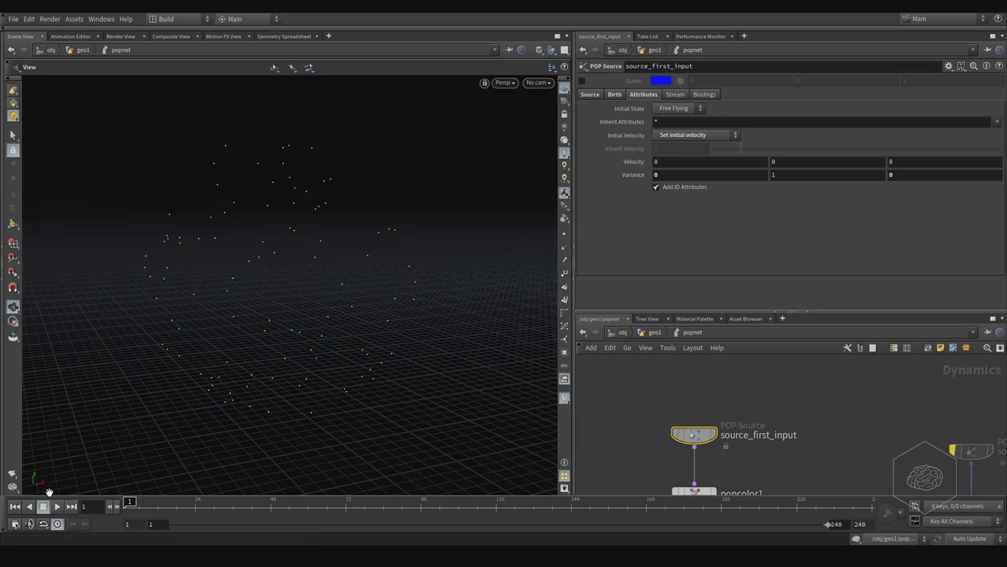
# Play the simulation, stop at frame 51 and orbit around the particle column.
pyautogui.click(57, 508)
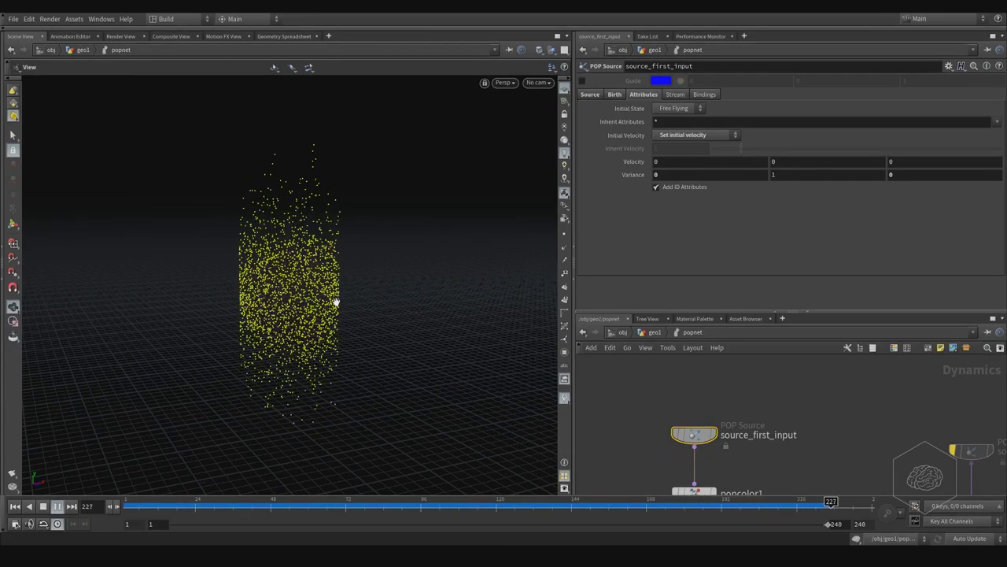
pyautogui.click(55, 507)
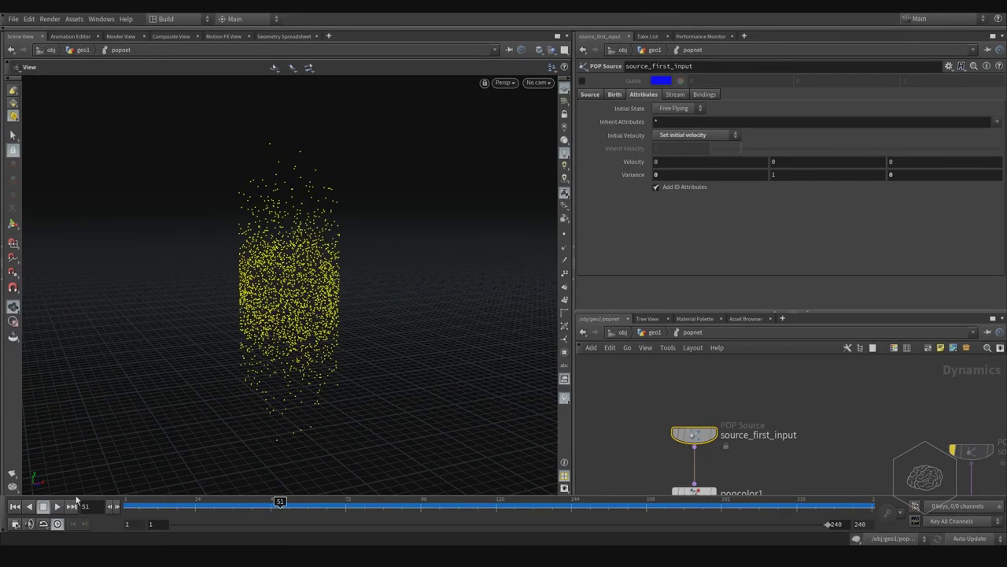
pyautogui.moveTo(228, 223); pyautogui.dragTo(286, 231)
# Confirm Y variance stays at 1 and turn on the Epic Pen annotation with Ctrl+F2.
pyautogui.click(803, 177)
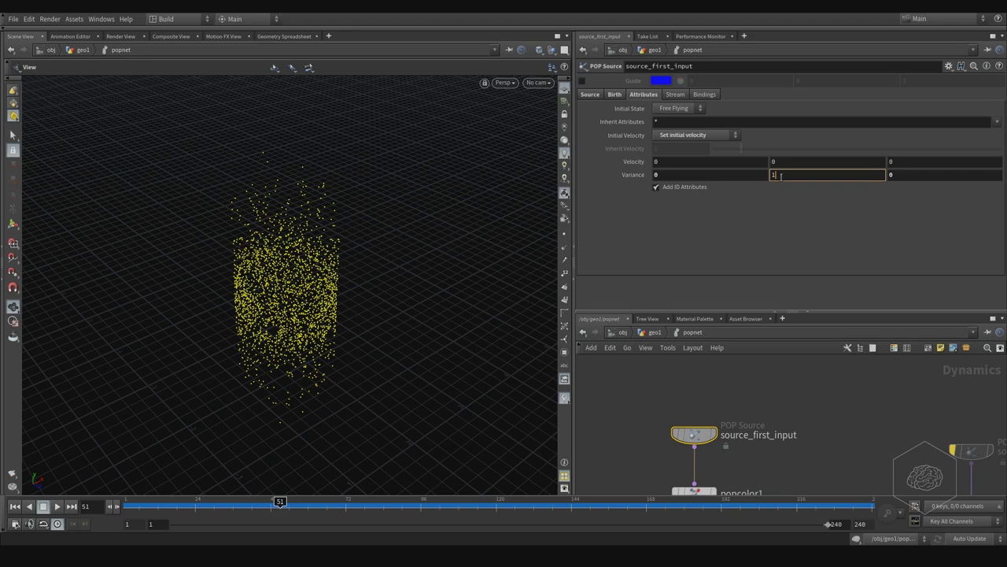
pyautogui.press('Return')
pyautogui.hotkey('ctrl', 'F2')
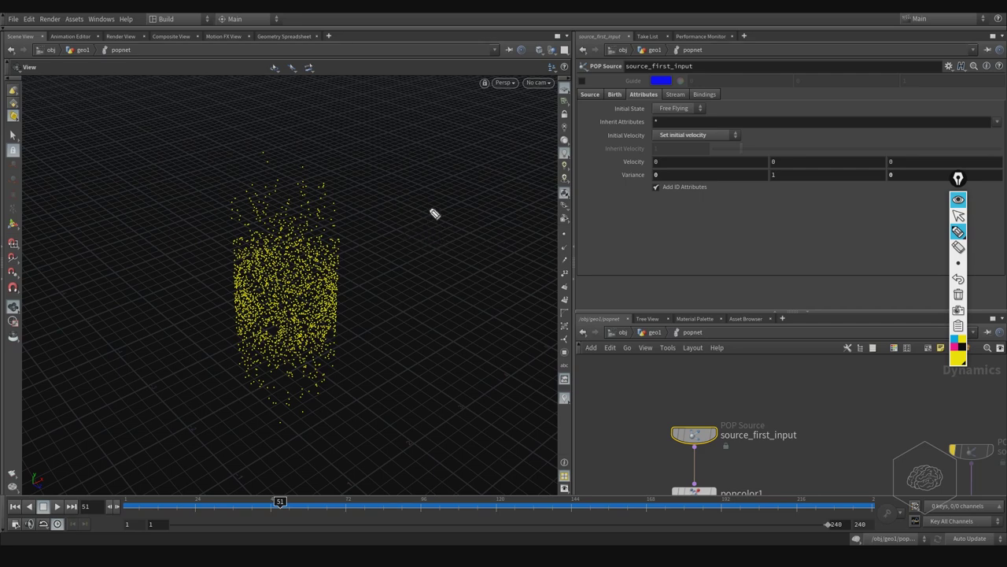
# Draw a number line marked -1, 0, +1, box the Variance Y field and write ±1.
pyautogui.moveTo(375, 205); pyautogui.dragTo(558, 202)
pyautogui.moveTo(443, 189); pyautogui.dragTo(439, 226)
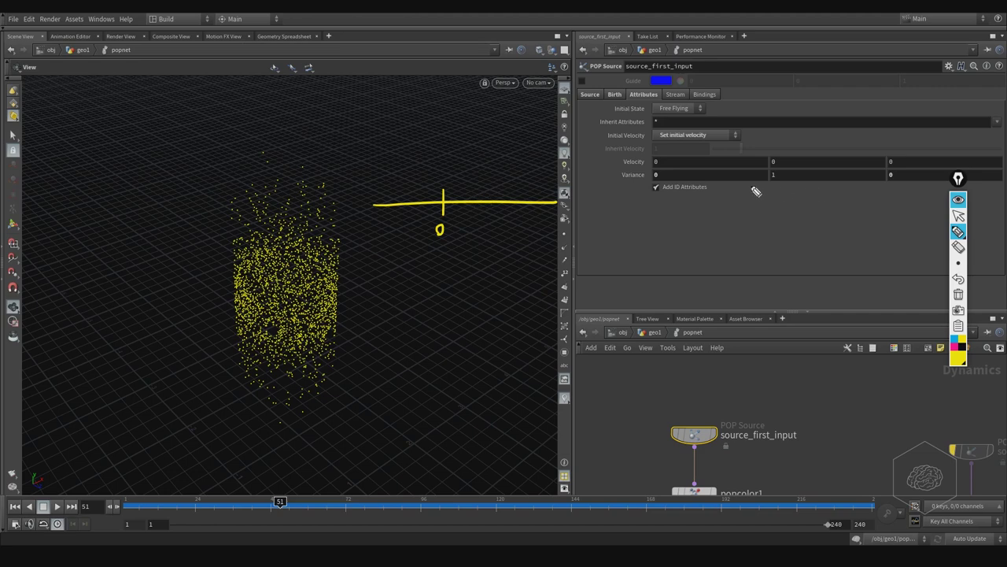
pyautogui.moveTo(757, 176)
pyautogui.mouseDown()
pyautogui.moveTo(806, 193)
pyautogui.moveTo(752, 166)
pyautogui.mouseUp()
pyautogui.moveTo(757, 217); pyautogui.dragTo(763, 239)
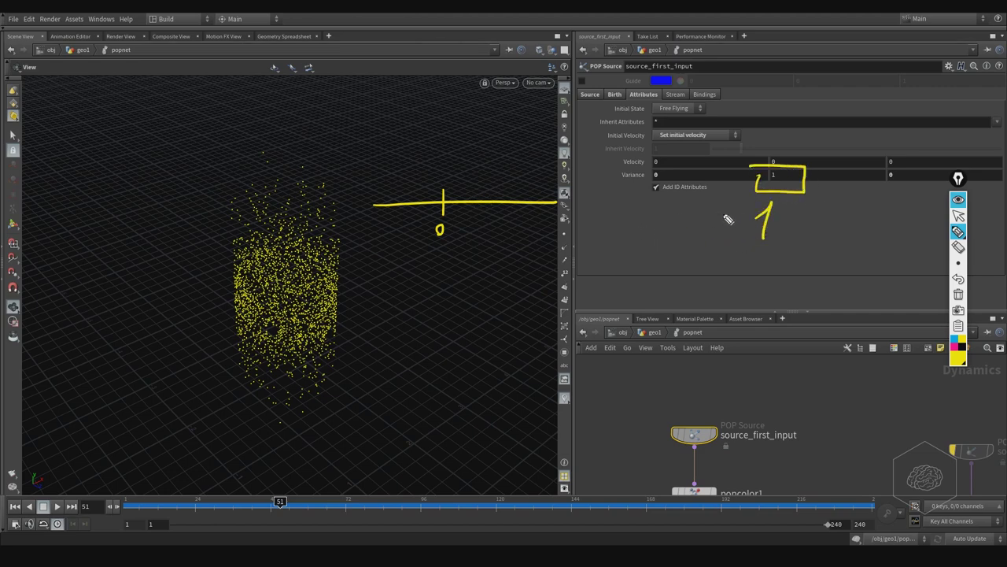
pyautogui.moveTo(721, 208)
pyautogui.mouseDown()
pyautogui.moveTo(721, 226)
pyautogui.moveTo(734, 231)
pyautogui.mouseUp()
pyautogui.moveTo(494, 193)
pyautogui.mouseDown()
pyautogui.moveTo(496, 242)
pyautogui.moveTo(470, 235)
pyautogui.moveTo(475, 242)
pyautogui.mouseUp()
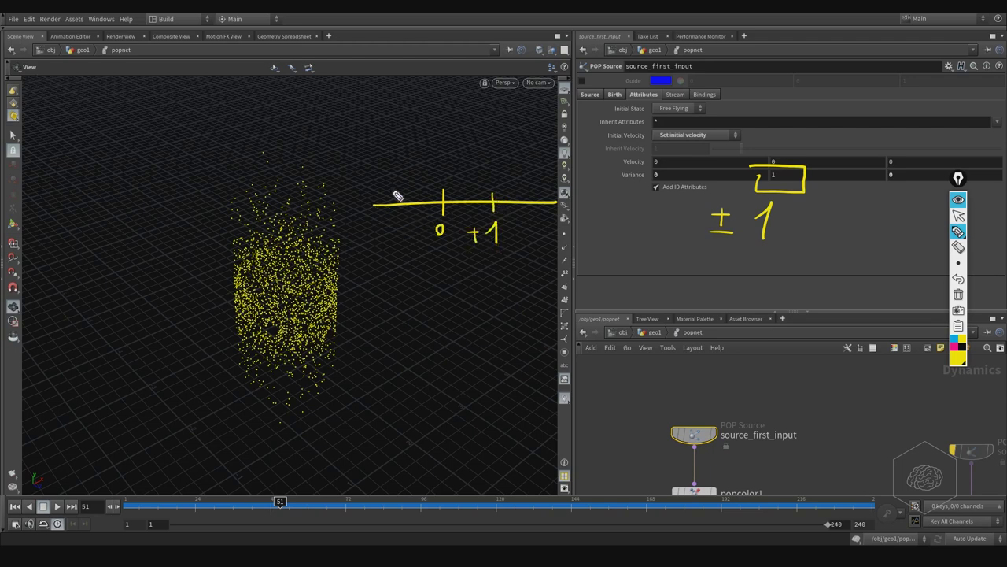
pyautogui.moveTo(387, 189)
pyautogui.mouseDown()
pyautogui.moveTo(380, 226)
pyautogui.moveTo(395, 237)
pyautogui.mouseUp()
# Draw dashed bounds above -1 and +1, hatch the band, add an arrow and start writing -9.8.
pyautogui.moveTo(382, 82); pyautogui.dragTo(382, 136)
pyautogui.moveTo(383, 142); pyautogui.dragTo(382, 185)
pyautogui.moveTo(499, 80); pyautogui.dragTo(499, 103)
pyautogui.moveTo(499, 109); pyautogui.dragTo(499, 127)
pyautogui.moveTo(499, 134); pyautogui.dragTo(496, 182)
pyautogui.moveTo(397, 165); pyautogui.dragTo(469, 184)
pyautogui.moveTo(394, 120)
pyautogui.mouseDown()
pyautogui.moveTo(474, 161)
pyautogui.moveTo(410, 111)
pyautogui.moveTo(479, 139)
pyautogui.mouseUp()
pyautogui.moveTo(407, 93); pyautogui.dragTo(476, 117)
pyautogui.moveTo(431, 79)
pyautogui.mouseDown()
pyautogui.moveTo(483, 102)
pyautogui.moveTo(488, 88)
pyautogui.mouseUp()
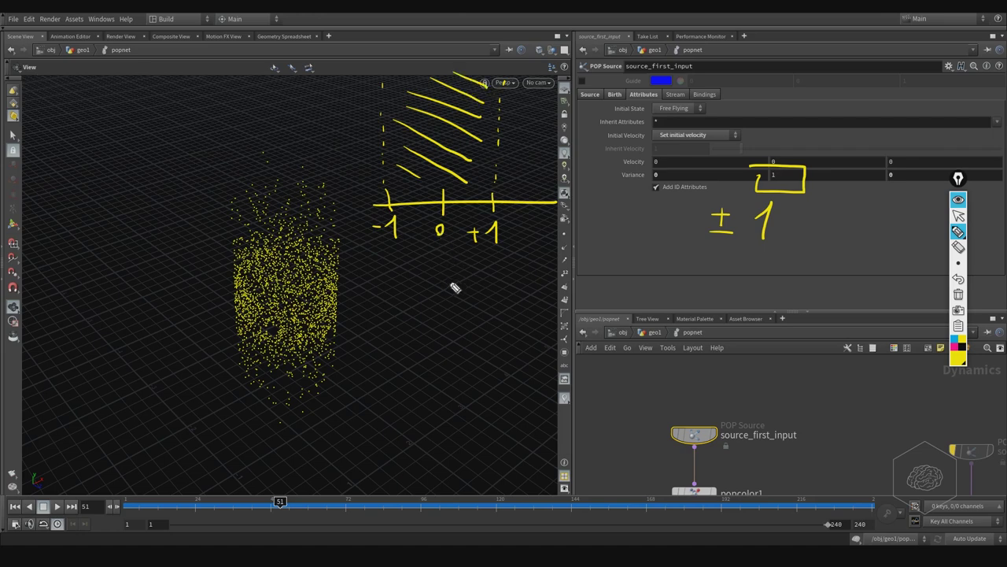
pyautogui.moveTo(444, 279)
pyautogui.mouseDown()
pyautogui.moveTo(499, 288)
pyautogui.moveTo(389, 284)
pyautogui.moveTo(391, 274)
pyautogui.moveTo(386, 291)
pyautogui.moveTo(402, 313)
pyautogui.mouseUp()
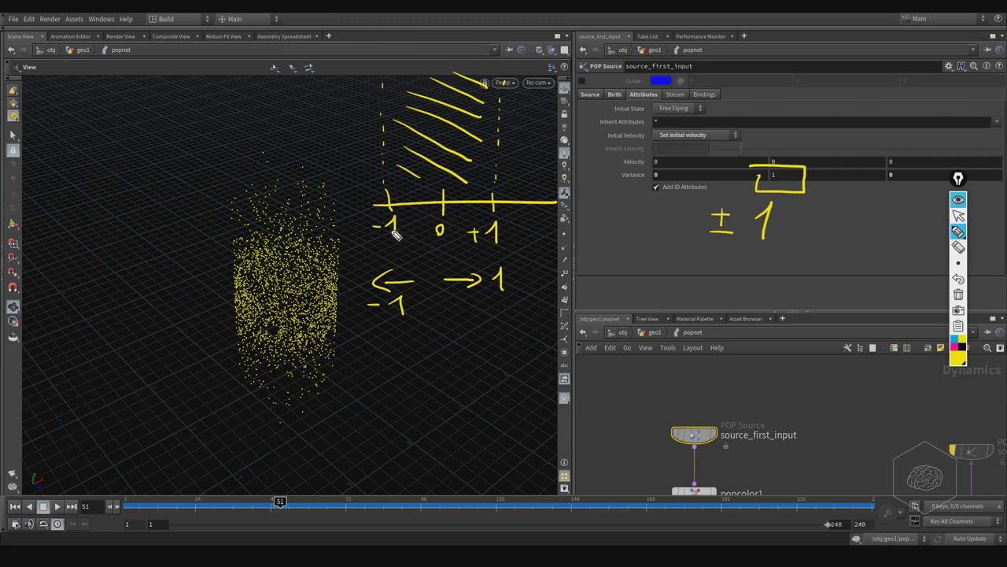
pyautogui.moveTo(201, 102)
pyautogui.mouseDown()
pyautogui.moveTo(237, 97)
pyautogui.moveTo(237, 118)
pyautogui.moveTo(260, 110)
pyautogui.mouseUp()
# Finish the -9.8 note, dot a particle, and draw +1 and -1 arrows beside the column.
pyautogui.click(246, 115)
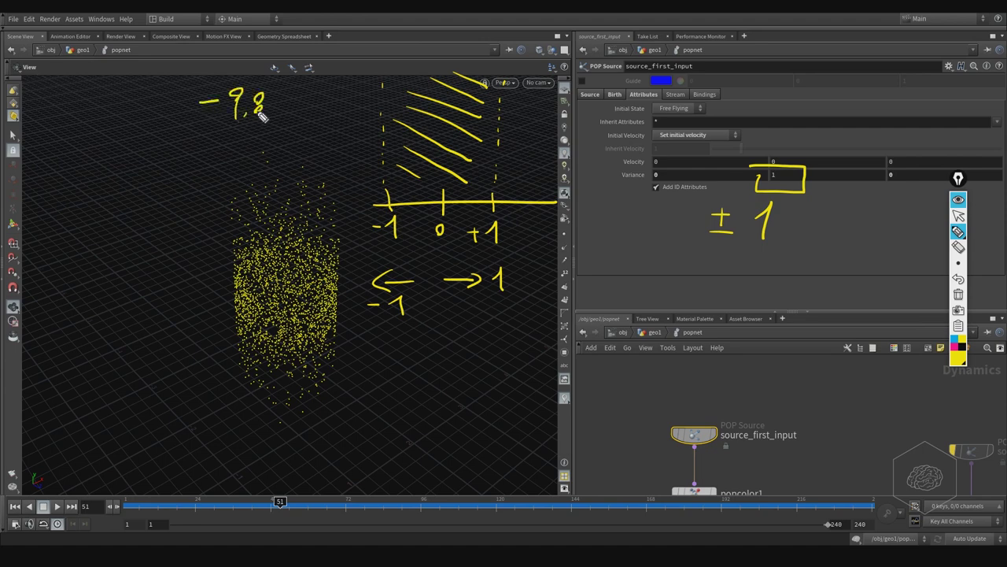
pyautogui.click(270, 111)
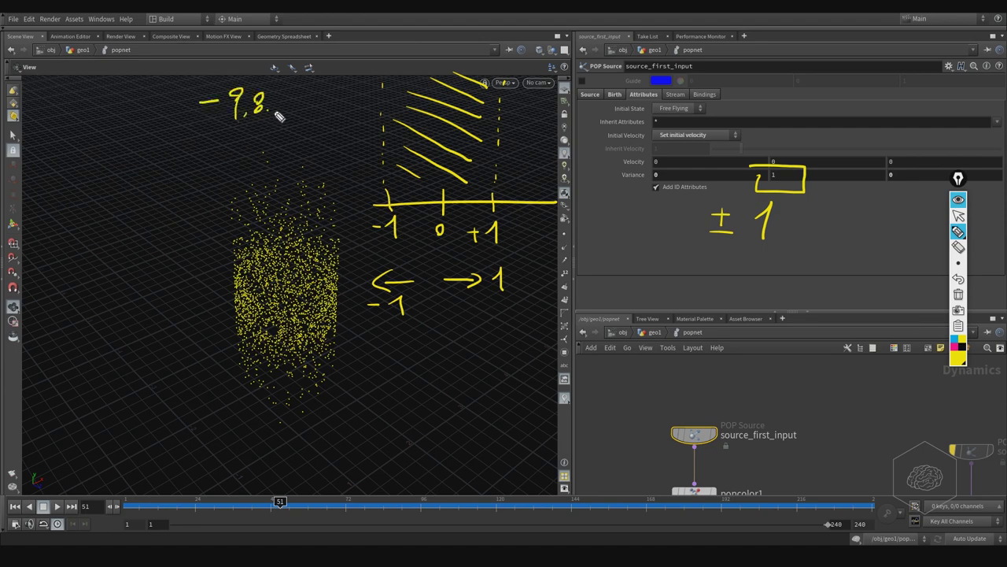
pyautogui.click(107, 122)
pyautogui.moveTo(221, 277)
pyautogui.mouseDown()
pyautogui.moveTo(207, 240)
pyautogui.moveTo(211, 213)
pyautogui.mouseUp()
pyautogui.moveTo(204, 206)
pyautogui.mouseDown()
pyautogui.moveTo(204, 223)
pyautogui.moveTo(221, 213)
pyautogui.mouseUp()
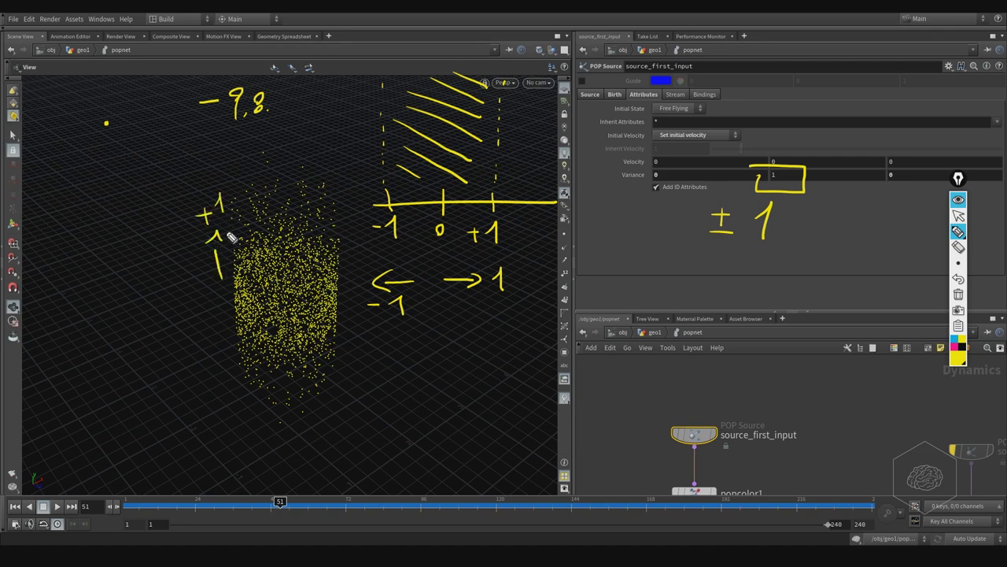
pyautogui.moveTo(221, 313)
pyautogui.mouseDown()
pyautogui.moveTo(220, 351)
pyautogui.moveTo(228, 346)
pyautogui.moveTo(201, 367)
pyautogui.moveTo(212, 378)
pyautogui.mouseUp()
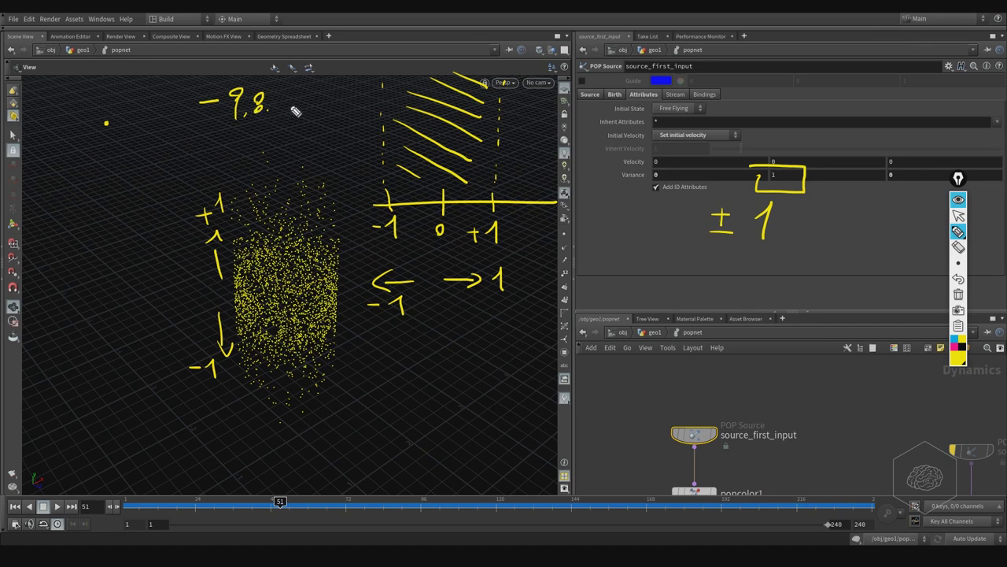
# Add +1 beside -9.8 and write the 8.8 result underneath.
pyautogui.moveTo(285, 103); pyautogui.dragTo(299, 102)
pyautogui.moveTo(292, 95)
pyautogui.mouseDown()
pyautogui.moveTo(291, 113)
pyautogui.moveTo(318, 91)
pyautogui.moveTo(318, 115)
pyautogui.mouseUp()
pyautogui.moveTo(234, 145)
pyautogui.mouseDown()
pyautogui.moveTo(231, 158)
pyautogui.moveTo(221, 151)
pyautogui.moveTo(260, 139)
pyautogui.mouseUp()
pyautogui.click(248, 155)
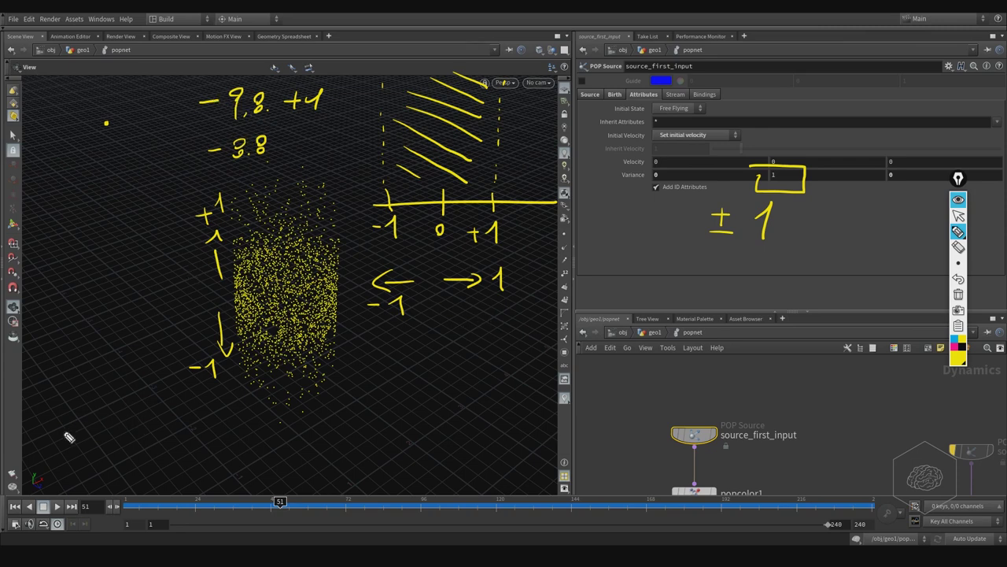
# Write the lower row -9.8 +1 = 8.8, labelling gravity G and variance V.
pyautogui.moveTo(53, 431)
pyautogui.mouseDown()
pyautogui.moveTo(96, 440)
pyautogui.moveTo(113, 423)
pyautogui.mouseUp()
pyautogui.click(99, 441)
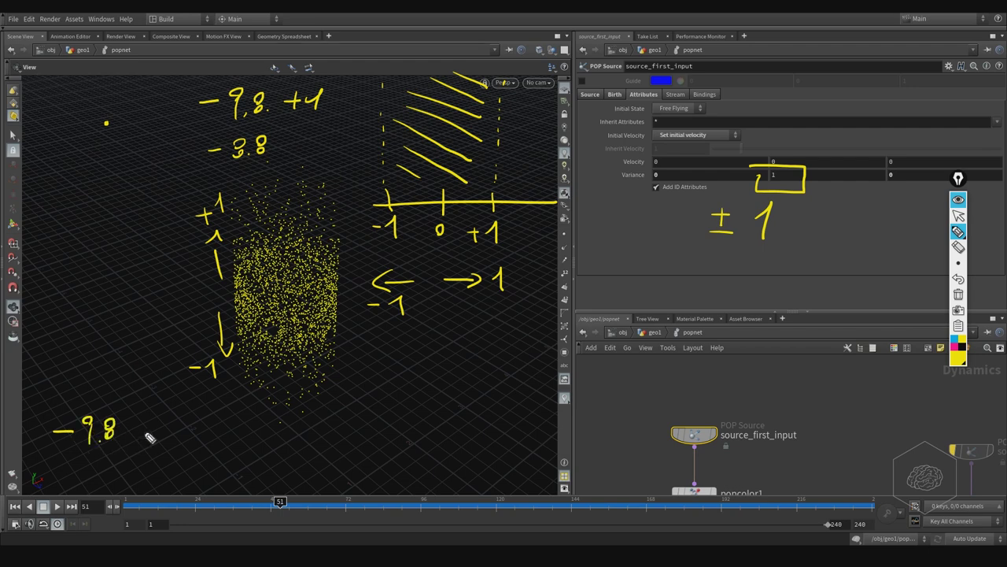
pyautogui.moveTo(108, 380); pyautogui.dragTo(107, 402)
pyautogui.click(114, 391)
pyautogui.moveTo(159, 383); pyautogui.dragTo(174, 385)
pyautogui.click(177, 399)
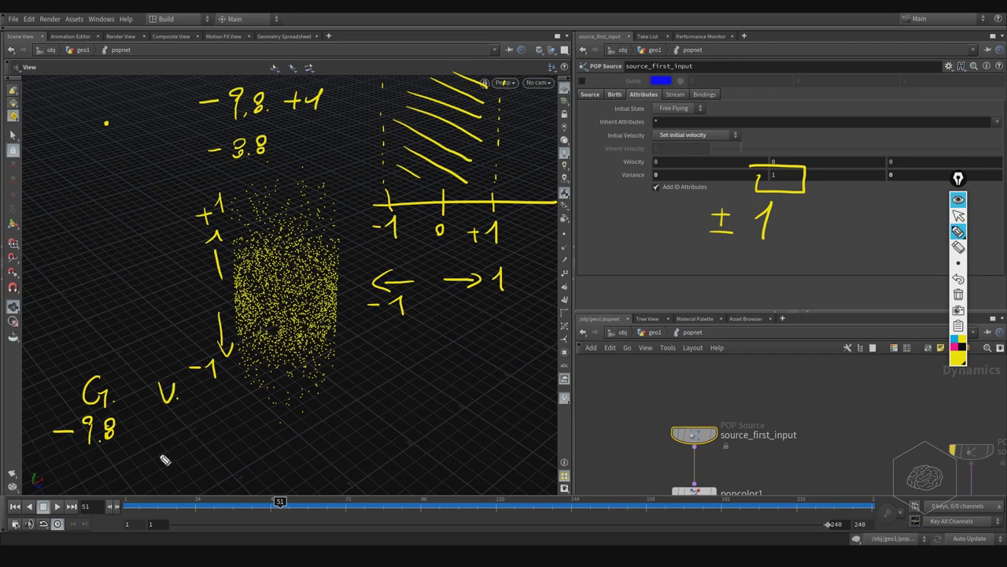
pyautogui.moveTo(148, 428); pyautogui.dragTo(162, 426)
pyautogui.moveTo(155, 419)
pyautogui.mouseDown()
pyautogui.moveTo(154, 435)
pyautogui.moveTo(216, 425)
pyautogui.moveTo(263, 443)
pyautogui.moveTo(275, 425)
pyautogui.moveTo(275, 436)
pyautogui.mouseUp()
pyautogui.click(261, 434)
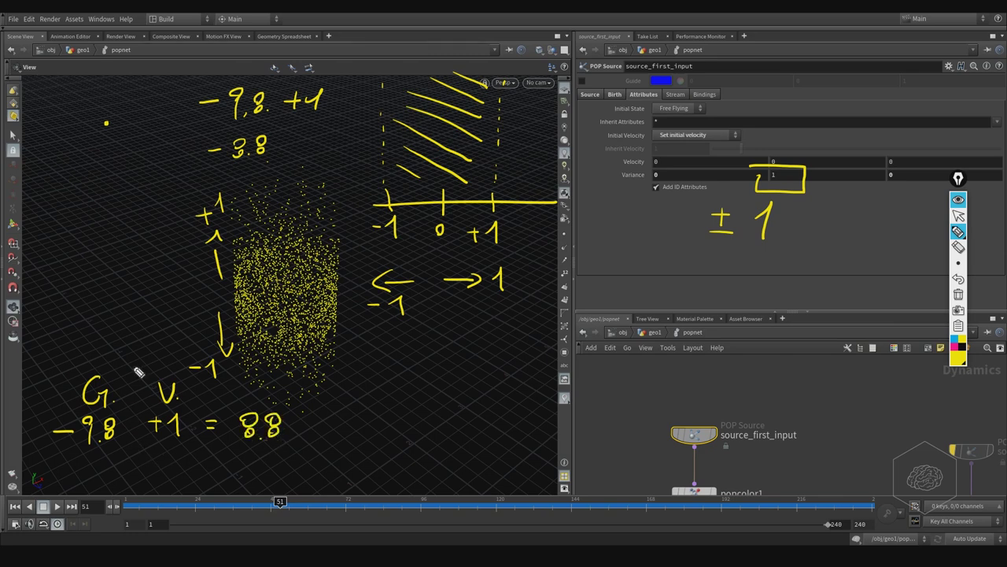
# Start a second row reading -9.8 -1 = below the first.
pyautogui.moveTo(145, 457); pyautogui.dragTo(176, 465)
pyautogui.moveTo(51, 461); pyautogui.dragTo(67, 461)
pyautogui.moveTo(103, 457); pyautogui.dragTo(95, 475)
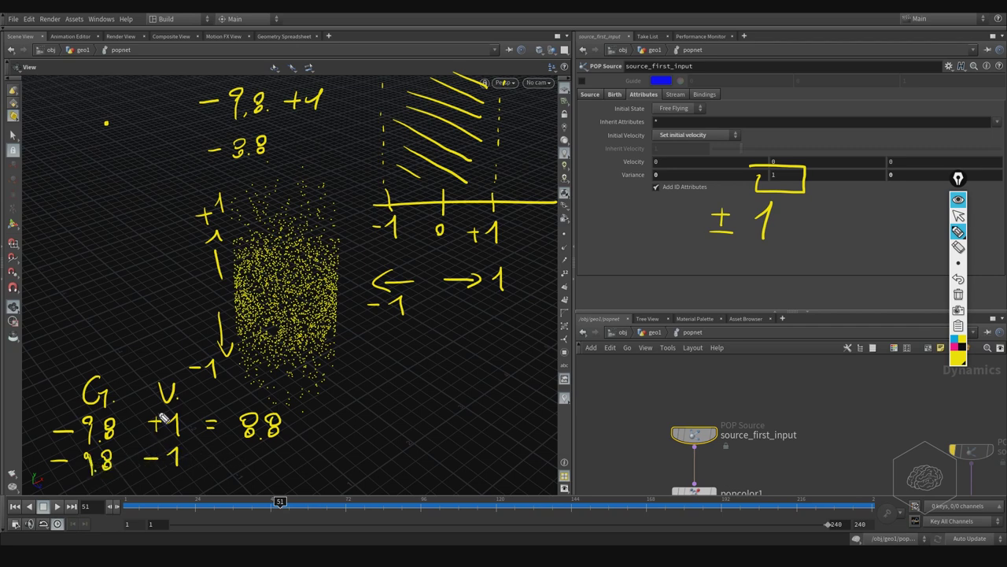
pyautogui.moveTo(204, 456); pyautogui.dragTo(214, 455)
pyautogui.moveTo(204, 463)
pyautogui.mouseDown()
pyautogui.moveTo(297, 463)
pyautogui.moveTo(295, 448)
pyautogui.mouseUp()
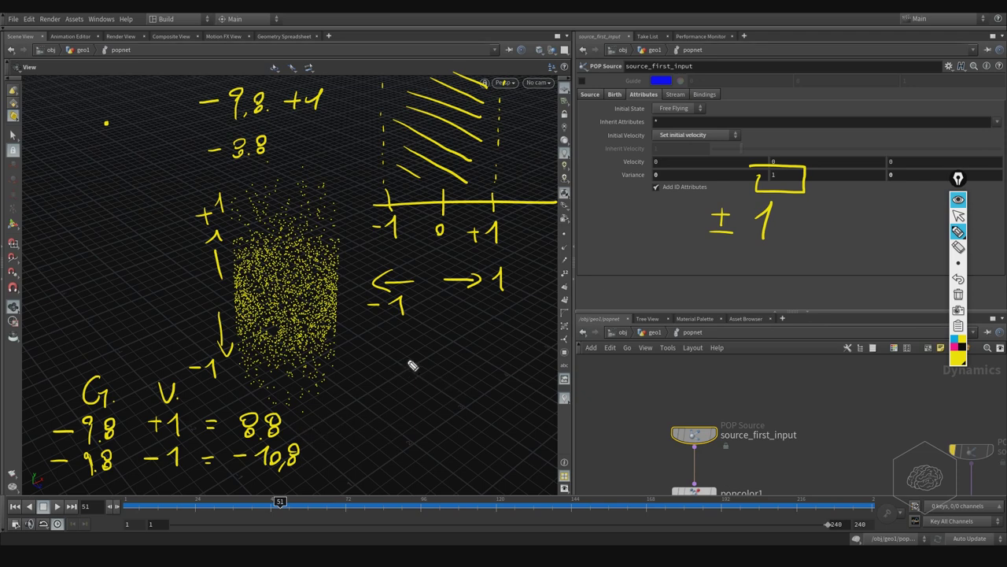
# Draw a long horizontal line across the view labelled PARTICLES.
pyautogui.moveTo(387, 365); pyautogui.dragTo(712, 364)
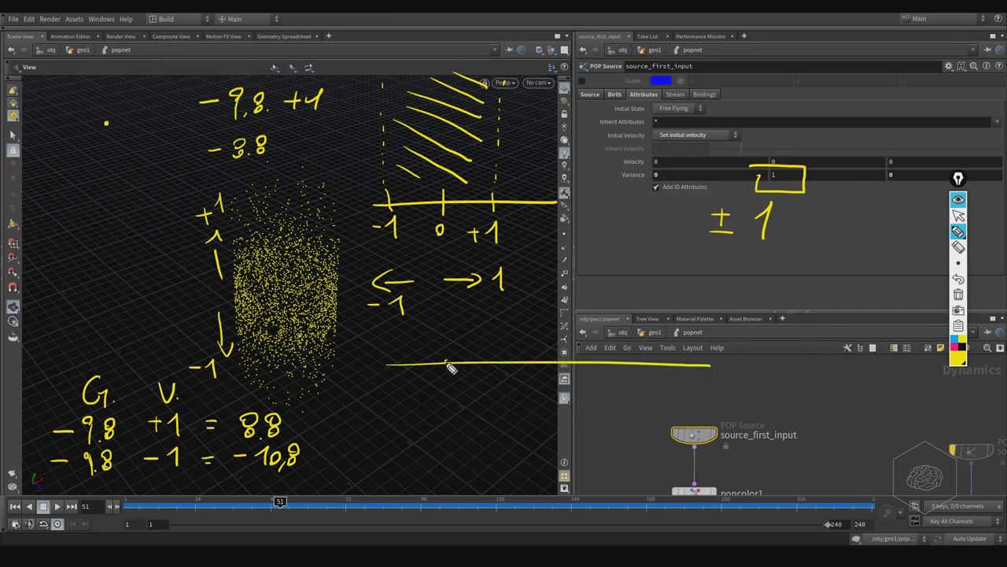
pyautogui.click(448, 363)
pyautogui.moveTo(449, 355)
pyautogui.mouseDown()
pyautogui.moveTo(454, 343)
pyautogui.moveTo(466, 353)
pyautogui.moveTo(482, 343)
pyautogui.moveTo(535, 359)
pyautogui.mouseUp()
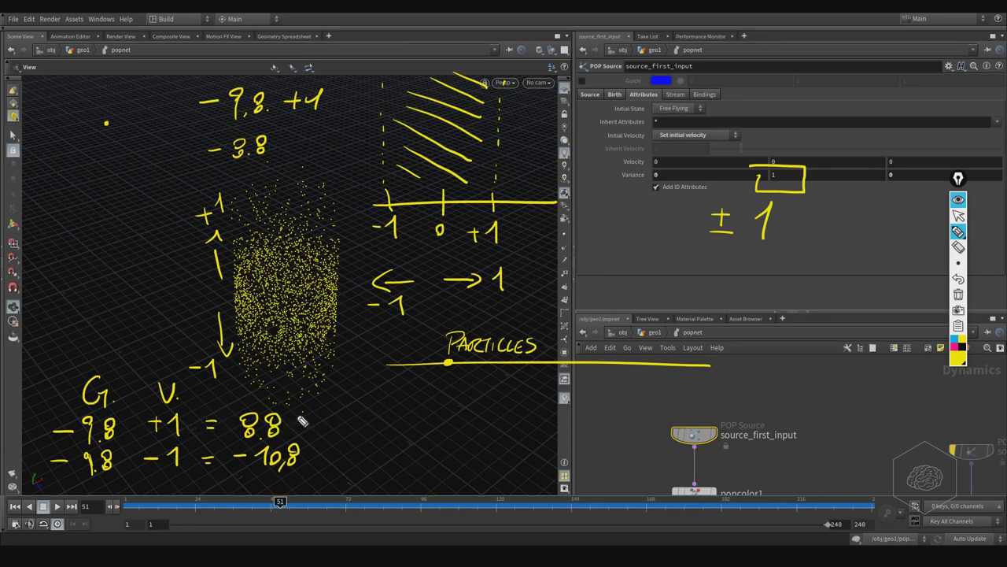
# Tag the two sums A and B, mark particles A and B, then clear all annotations.
pyautogui.moveTo(291, 425)
pyautogui.mouseDown()
pyautogui.moveTo(304, 418)
pyautogui.moveTo(315, 463)
pyautogui.mouseUp()
pyautogui.moveTo(404, 388); pyautogui.dragTo(413, 388)
pyautogui.moveTo(437, 425)
pyautogui.mouseDown()
pyautogui.moveTo(445, 418)
pyautogui.moveTo(436, 426)
pyautogui.mouseUp()
pyautogui.click(455, 418)
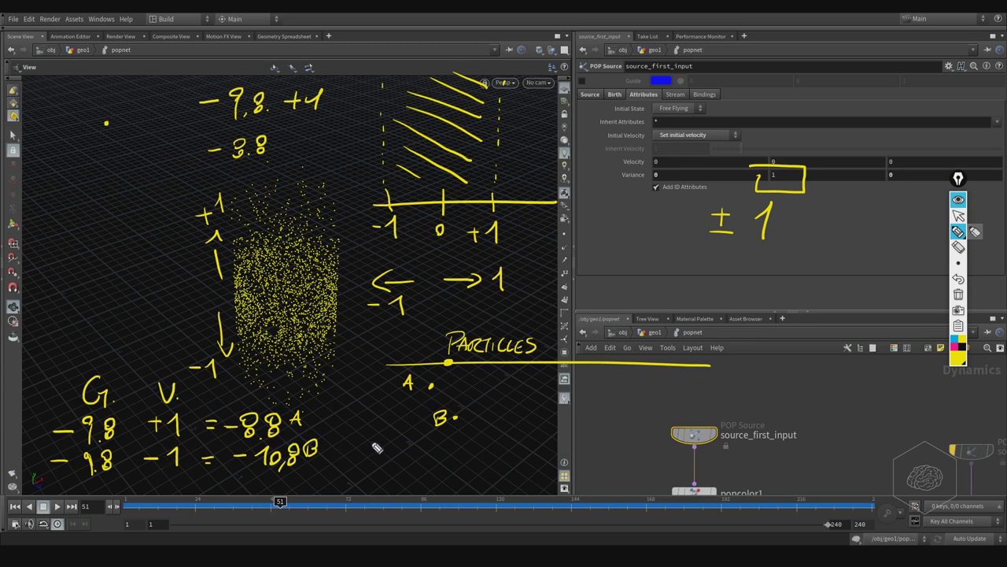
pyautogui.click(958, 296)
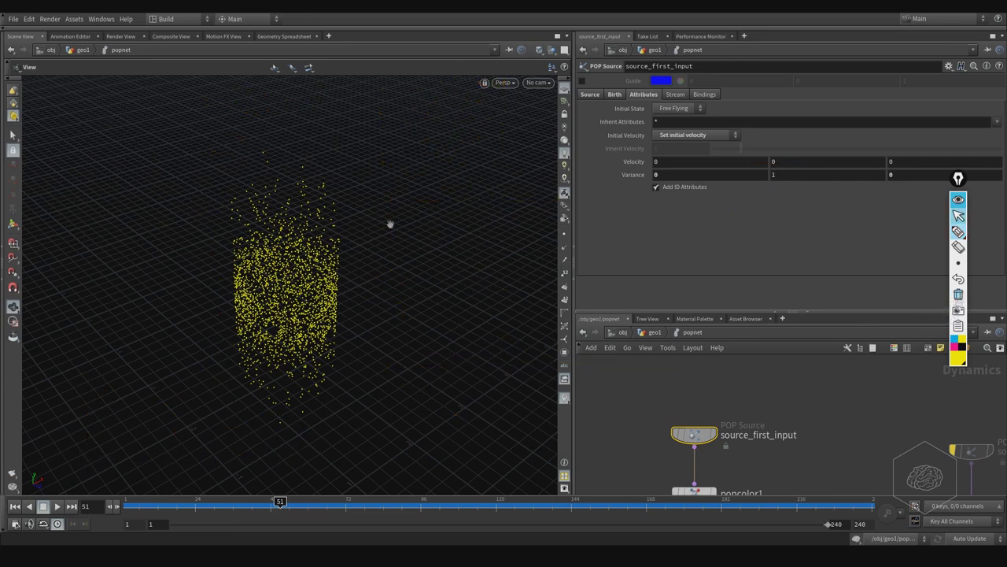
# Set the POP Source Velocity Y to -1.
pyautogui.click(785, 161)
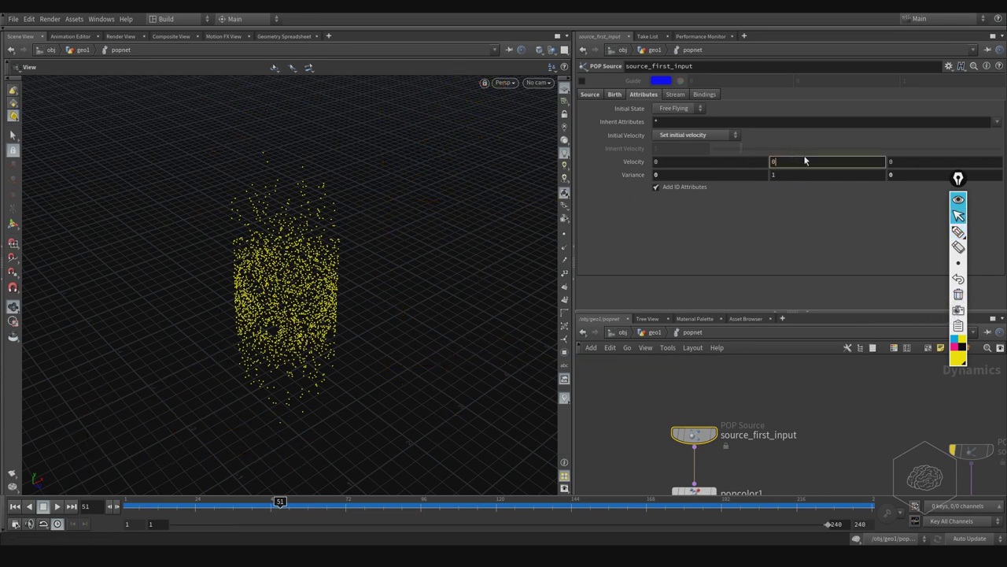
pyautogui.press('Return')
pyautogui.click(770, 161)
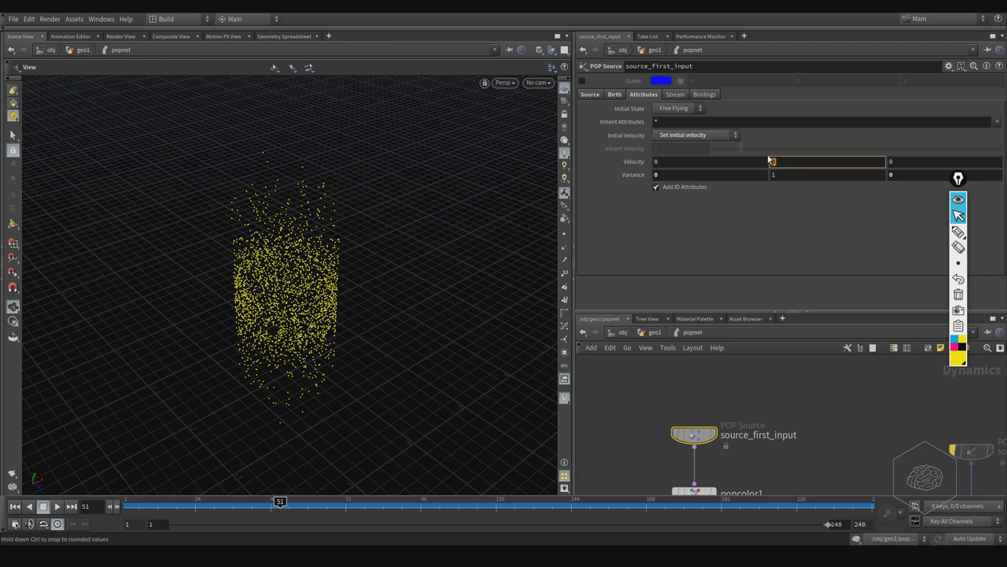
pyautogui.write('-1')
pyautogui.press('Return')
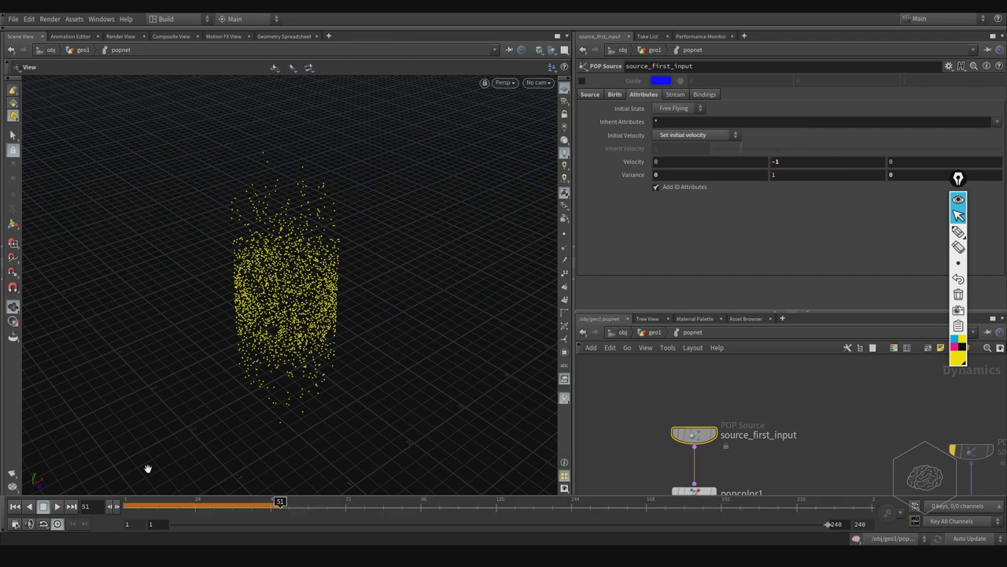
# Replay the simulation from frame 1 and stop at frame 152 to view the particle column.
pyautogui.moveTo(145, 505); pyautogui.dragTo(72, 506)
pyautogui.click(56, 507)
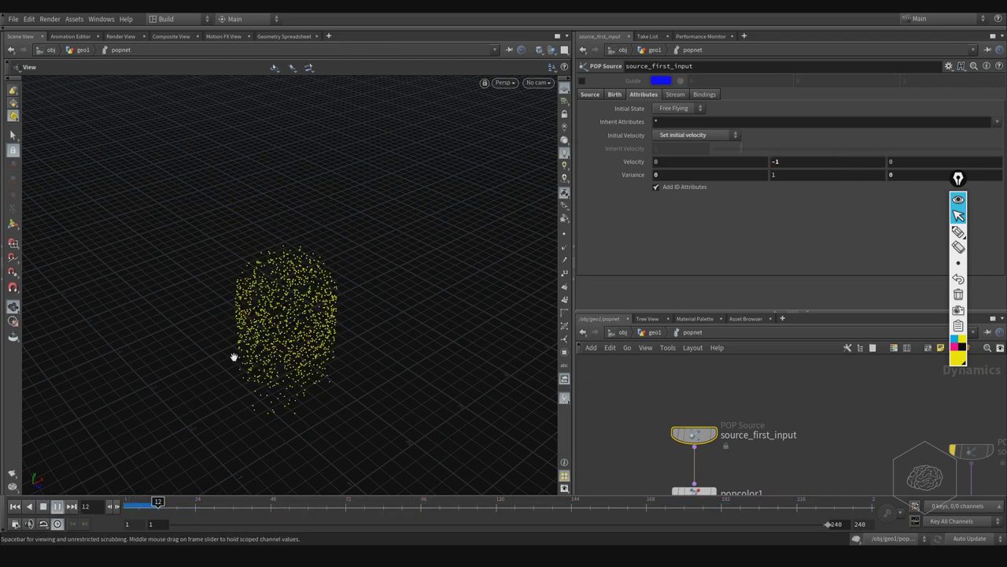
pyautogui.moveTo(349, 281); pyautogui.dragTo(346, 126)
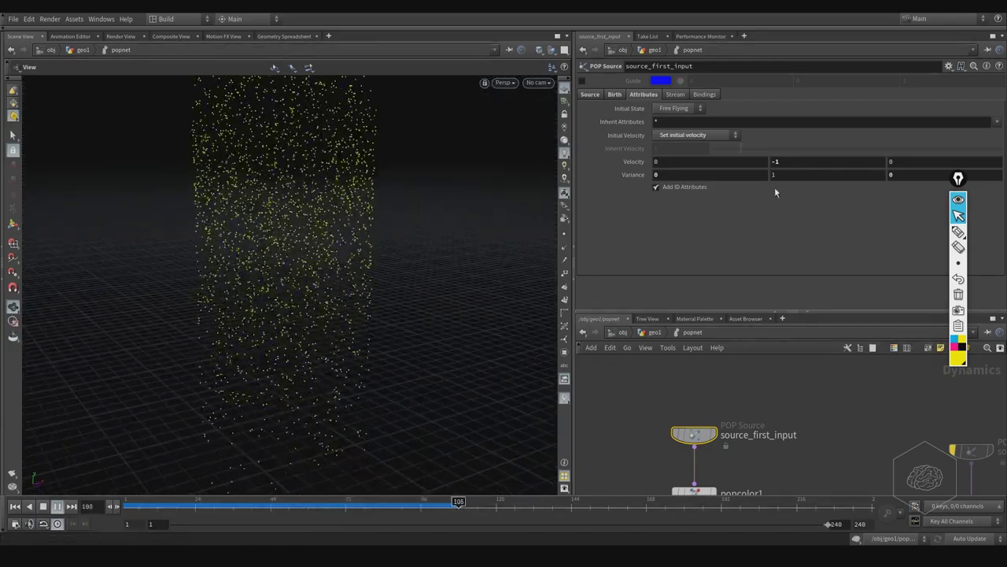
pyautogui.click(57, 508)
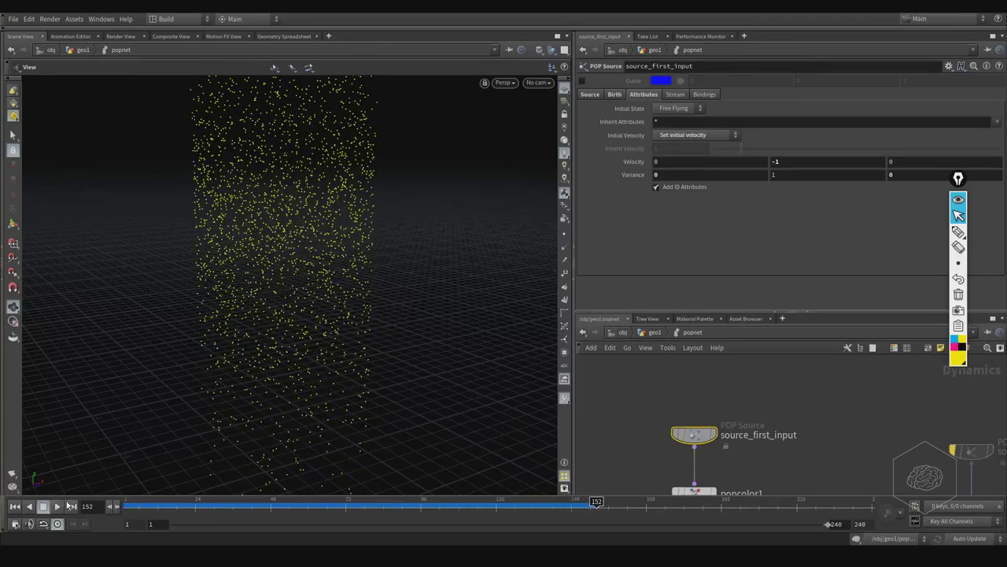
pyautogui.moveTo(383, 337)
pyautogui.mouseDown()
pyautogui.moveTo(343, 354)
pyautogui.moveTo(355, 338)
pyautogui.moveTo(389, 342)
pyautogui.mouseUp()
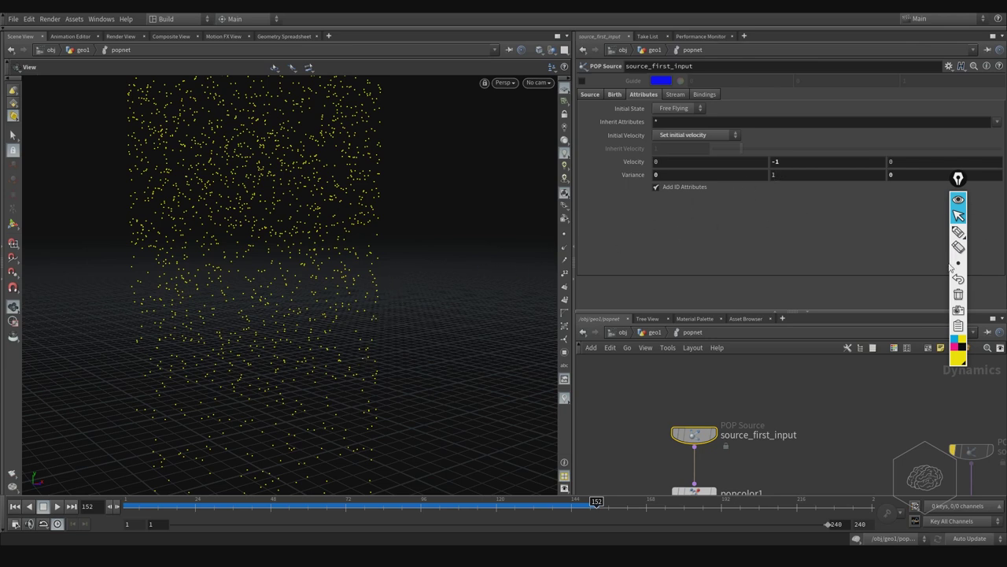
# Write VEL. -1 and VAR. labels with circles and a connecting line over the viewport.
pyautogui.click(959, 230)
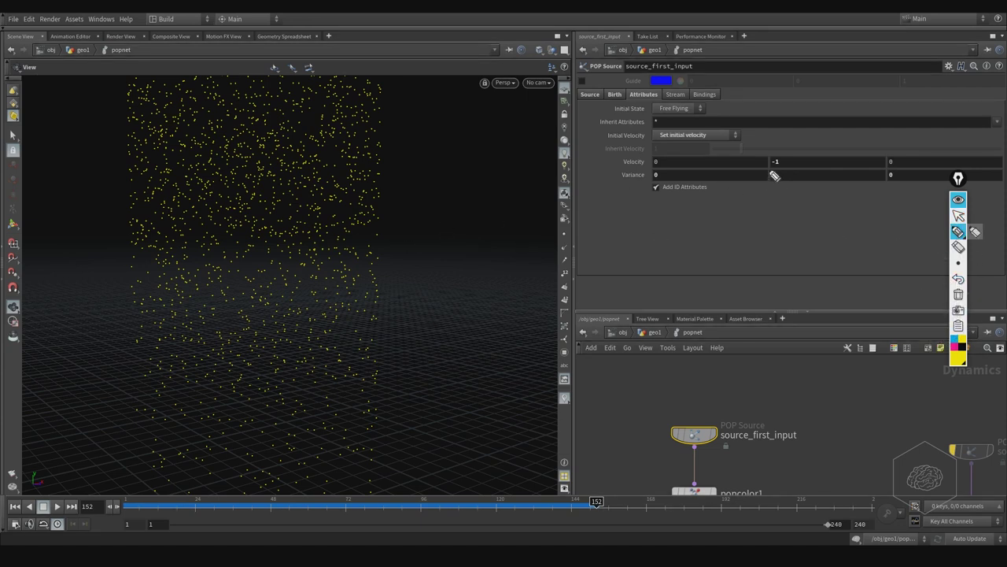
pyautogui.moveTo(406, 203)
pyautogui.mouseDown()
pyautogui.moveTo(423, 222)
pyautogui.moveTo(450, 223)
pyautogui.mouseUp()
pyautogui.click(448, 220)
pyautogui.moveTo(504, 207); pyautogui.dragTo(514, 222)
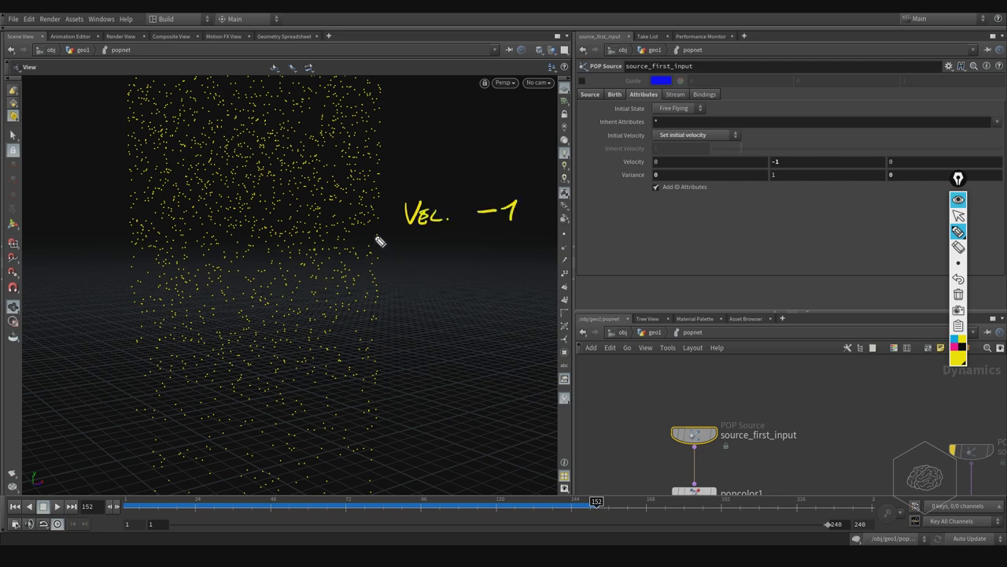
pyautogui.moveTo(381, 210)
pyautogui.mouseDown()
pyautogui.moveTo(382, 241)
pyautogui.moveTo(381, 228)
pyautogui.moveTo(445, 162)
pyautogui.mouseUp()
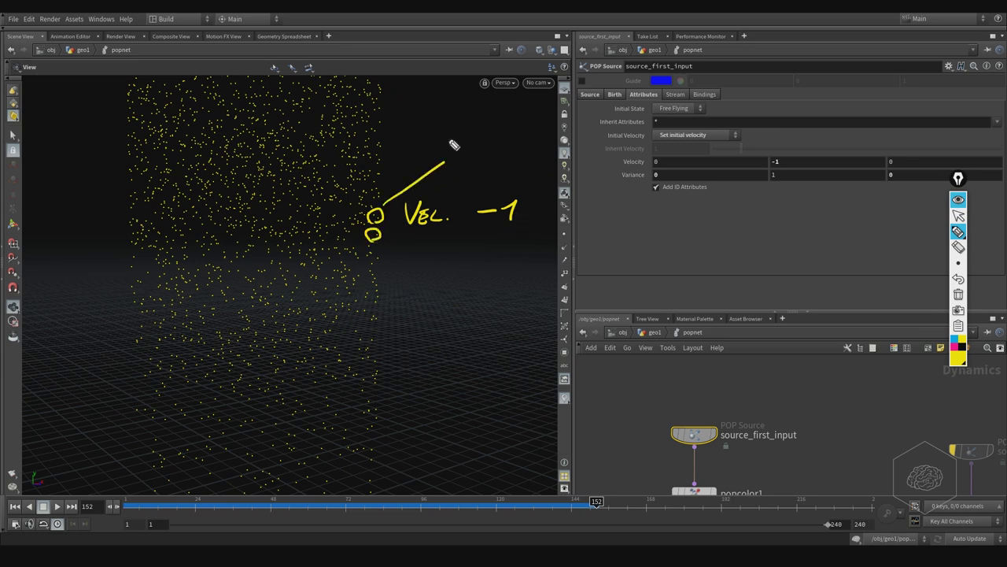
pyautogui.moveTo(450, 125); pyautogui.dragTo(490, 135)
pyautogui.moveTo(414, 240); pyautogui.dragTo(500, 257)
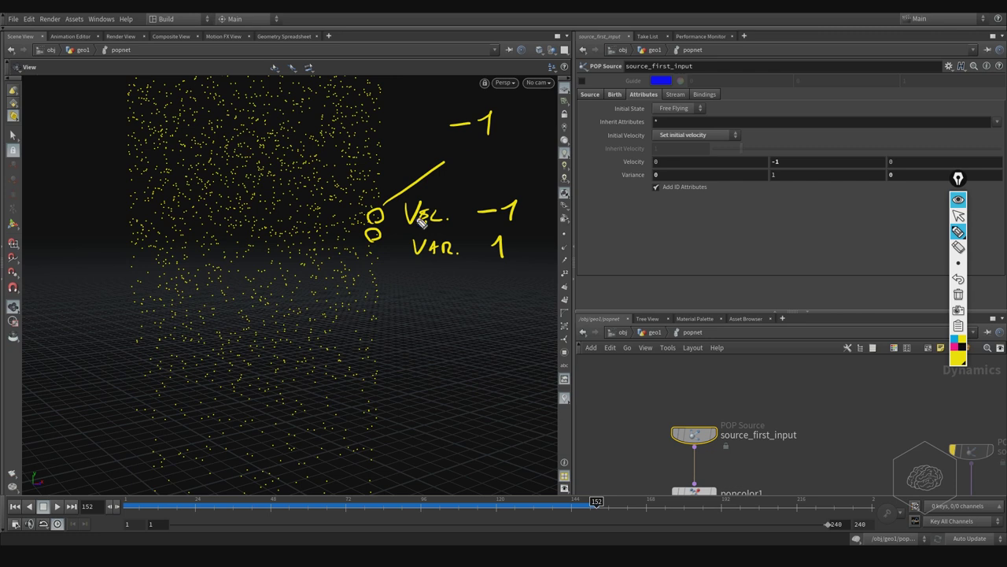
# Write -1 +1 = 0 and the lower -1 -1 = sum, then clear the annotations.
pyautogui.moveTo(508, 124)
pyautogui.mouseDown()
pyautogui.moveTo(527, 124)
pyautogui.moveTo(518, 134)
pyautogui.mouseUp()
pyautogui.moveTo(545, 114); pyautogui.dragTo(543, 134)
pyautogui.moveTo(616, 123)
pyautogui.mouseDown()
pyautogui.moveTo(599, 118)
pyautogui.moveTo(611, 138)
pyautogui.mouseUp()
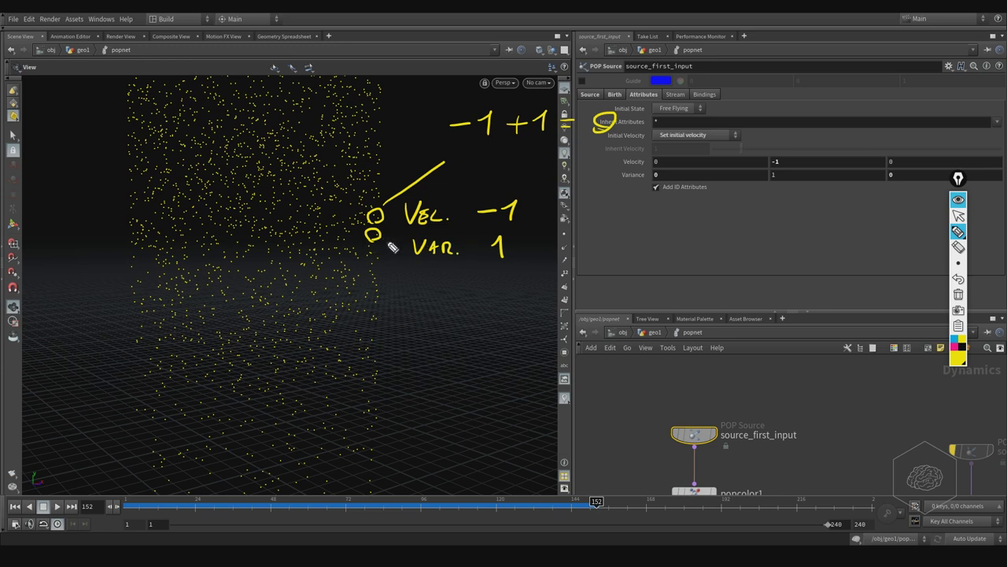
pyautogui.moveTo(381, 249)
pyautogui.mouseDown()
pyautogui.moveTo(525, 306)
pyautogui.moveTo(562, 296)
pyautogui.mouseUp()
pyautogui.moveTo(573, 289)
pyautogui.mouseDown()
pyautogui.moveTo(648, 280)
pyautogui.moveTo(641, 301)
pyautogui.moveTo(678, 288)
pyautogui.mouseUp()
pyautogui.moveTo(663, 295); pyautogui.dragTo(739, 298)
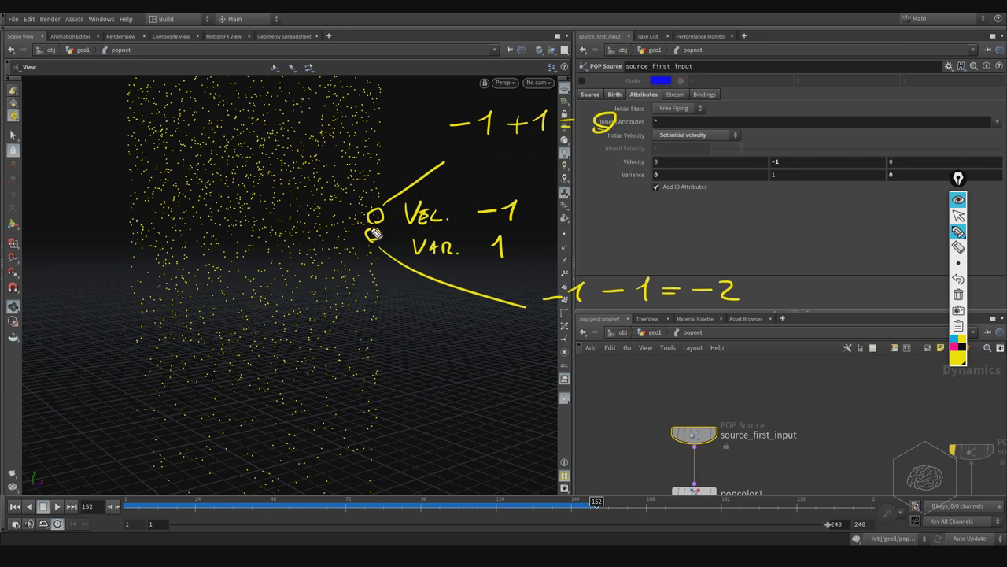
pyautogui.moveTo(587, 141); pyautogui.dragTo(622, 145)
pyautogui.click(957, 295)
pyautogui.click(958, 215)
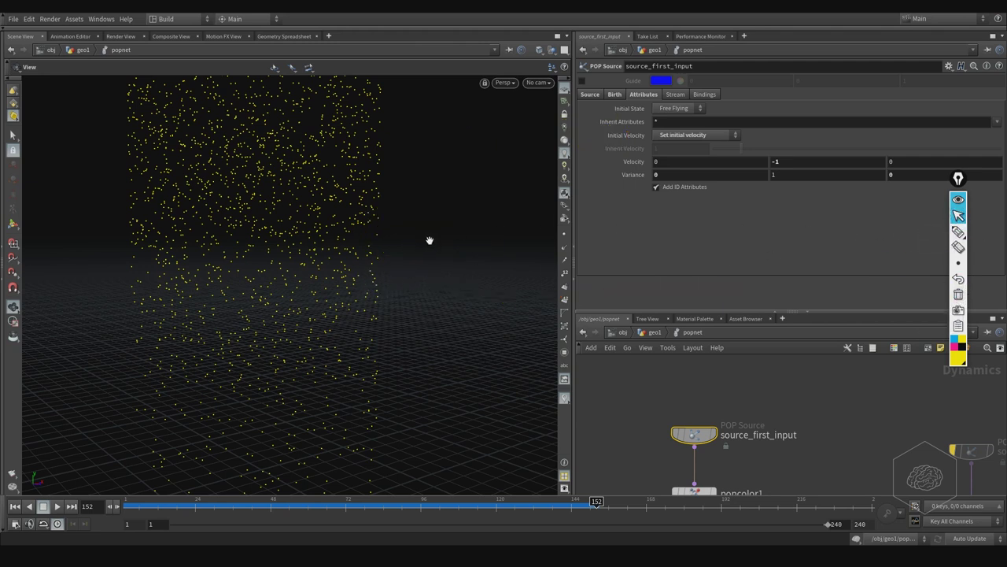
# Set the velocity Variance X to 1, keeping Velocity Y at -1.
pyautogui.moveTo(421, 236); pyautogui.dragTo(423, 244)
pyautogui.moveTo(958, 178); pyautogui.dragTo(995, 197)
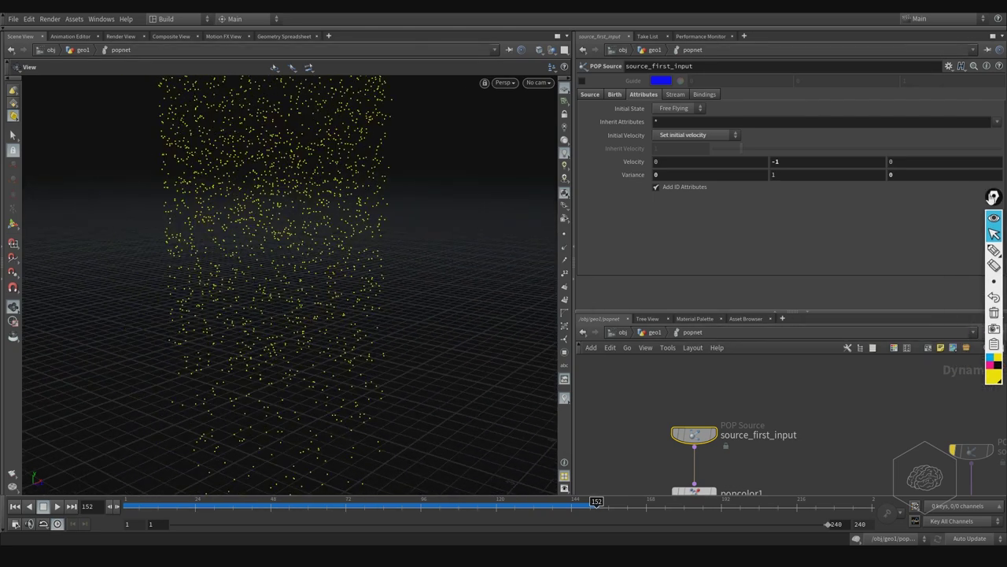
pyautogui.click(788, 161)
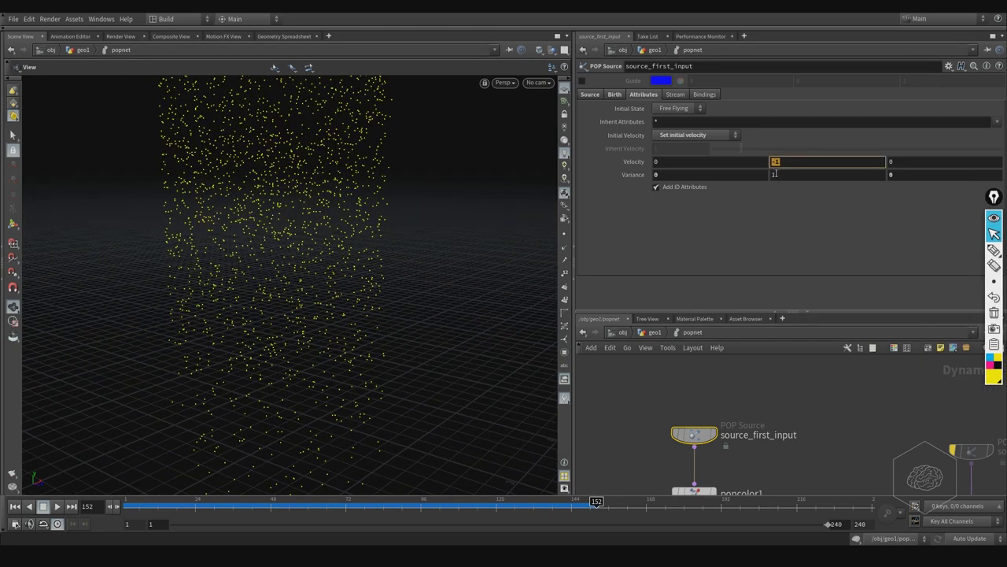
pyautogui.click(684, 179)
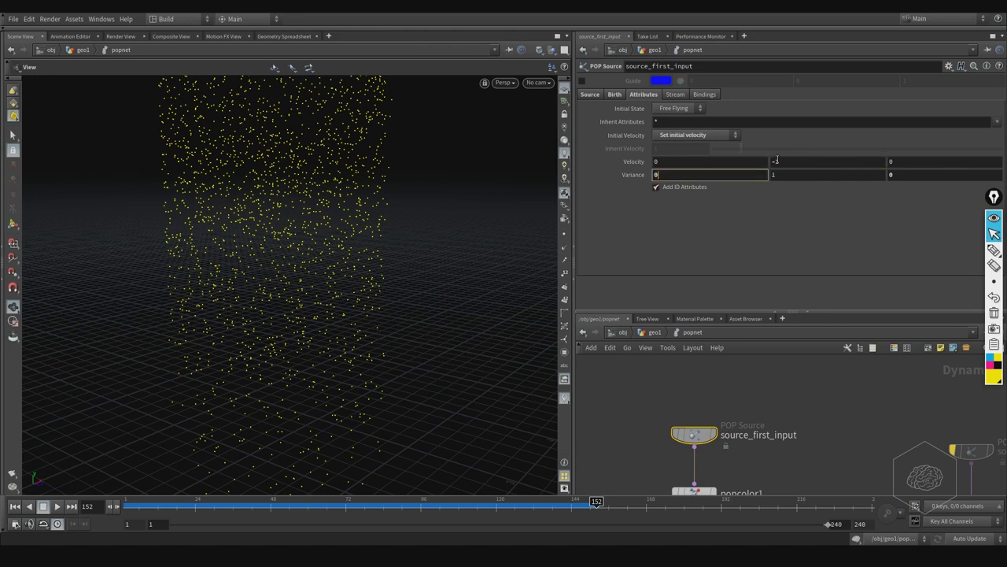
pyautogui.write('1')
pyautogui.press('Return')
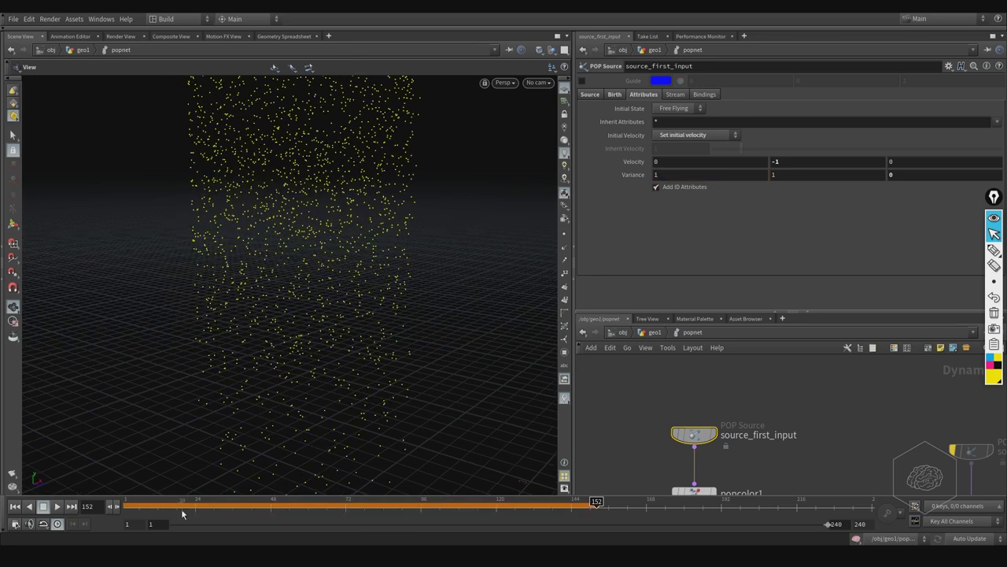
# Replay the simulation from frame 1, orbiting around the spreading particle cloud.
pyautogui.hotkey('ctrl', 'Up')
pyautogui.moveTo(277, 299); pyautogui.dragTo(155, 411)
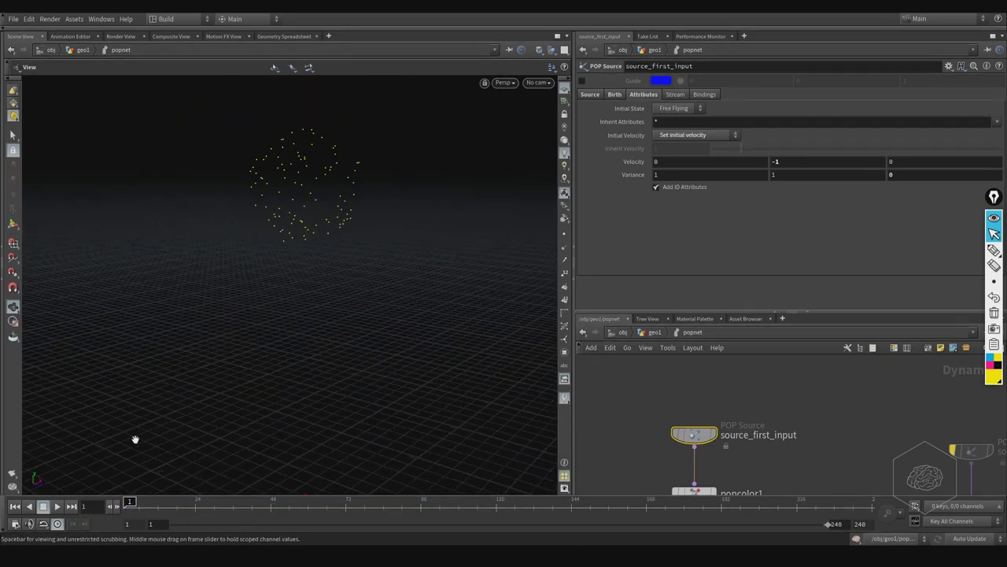
pyautogui.click(57, 506)
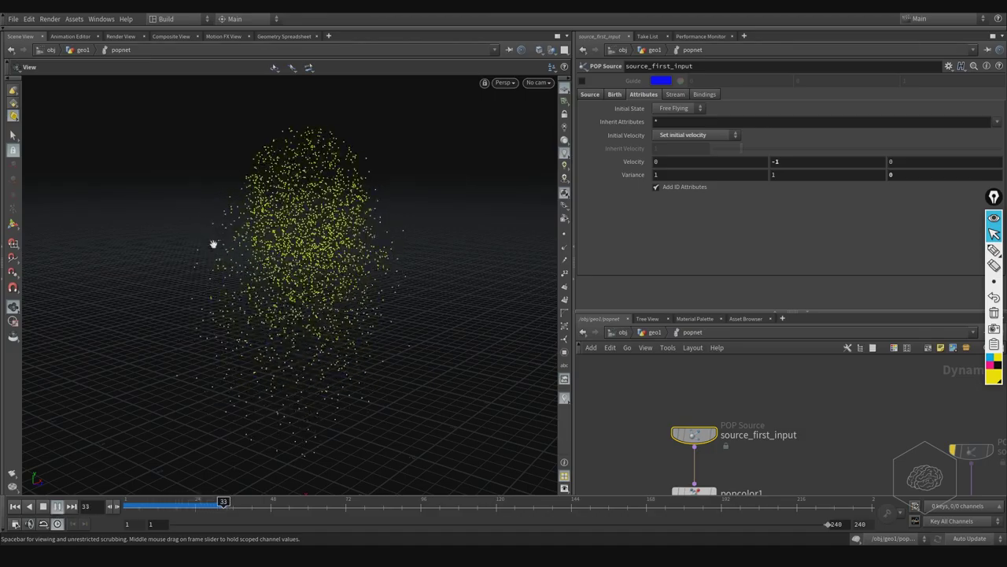
pyautogui.moveTo(294, 178); pyautogui.dragTo(354, 272)
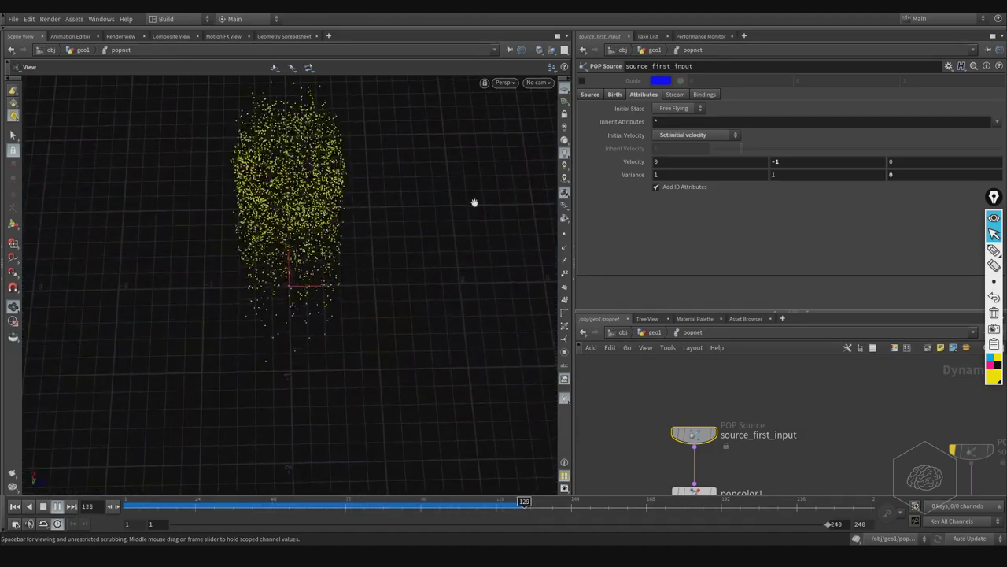
pyautogui.moveTo(337, 192); pyautogui.dragTo(292, 197)
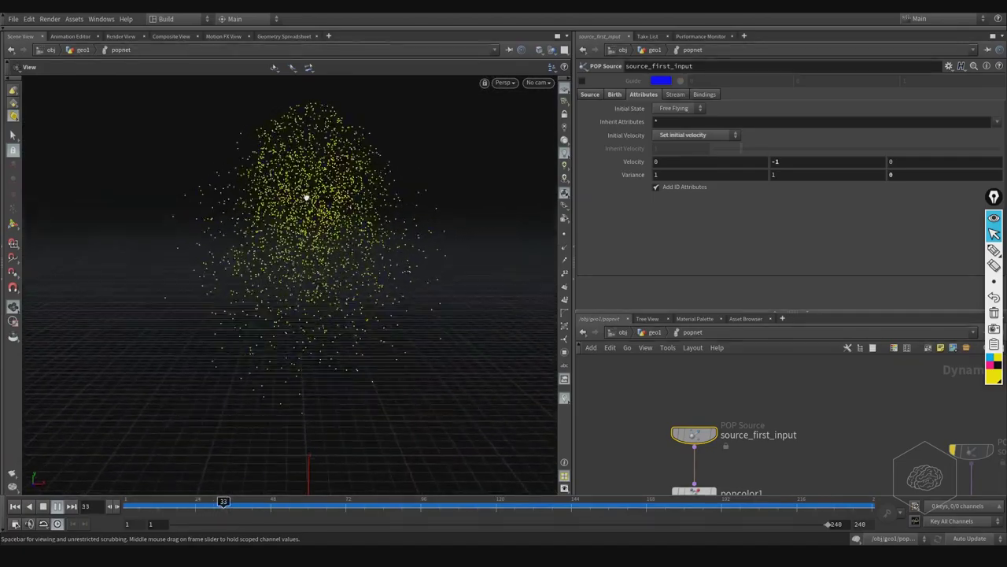
# Set Variance X to 0 while leaving Velocity Y at -1.
pyautogui.click(693, 175)
pyautogui.write('0')
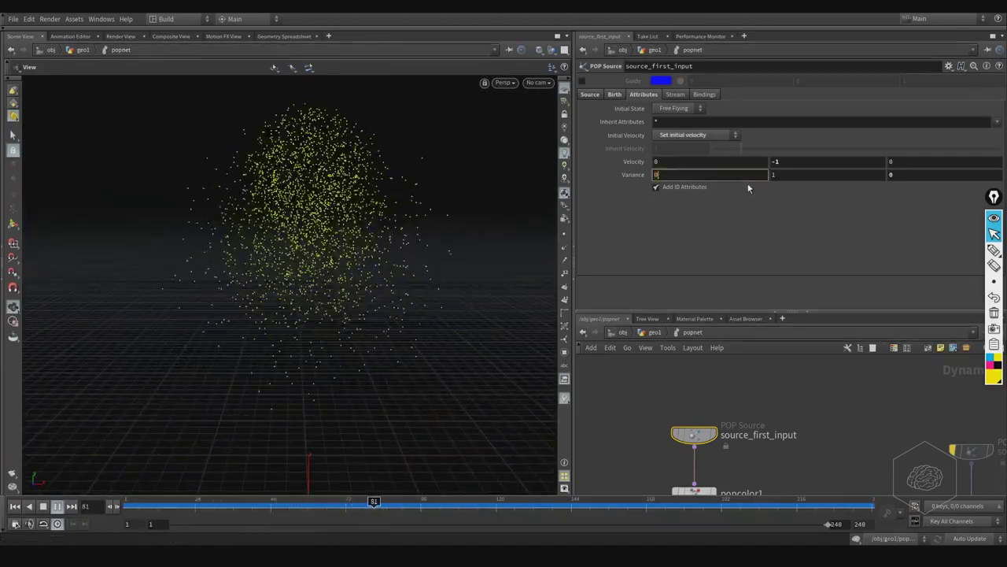
pyautogui.press('Return')
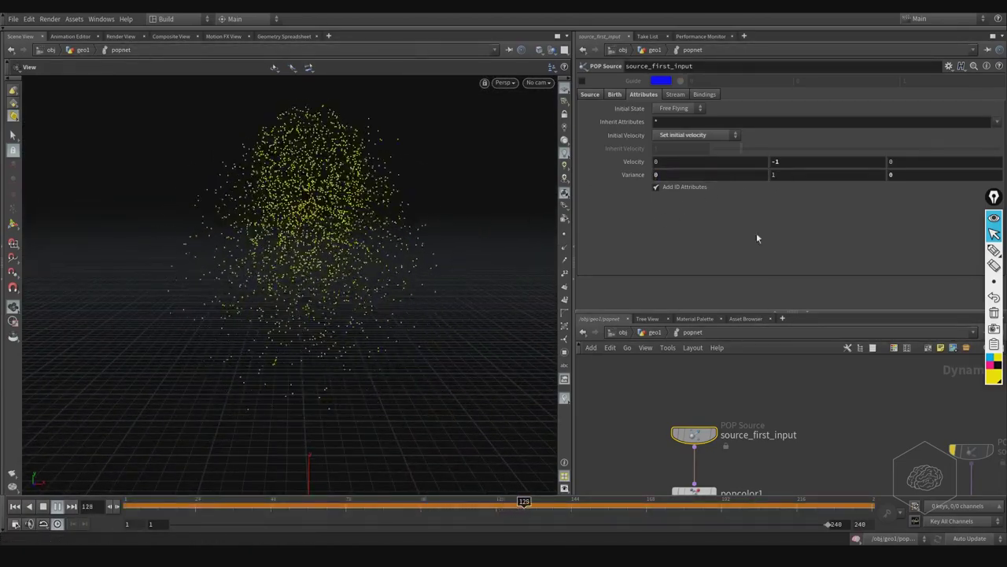
pyautogui.click(797, 163)
pyautogui.press('Return')
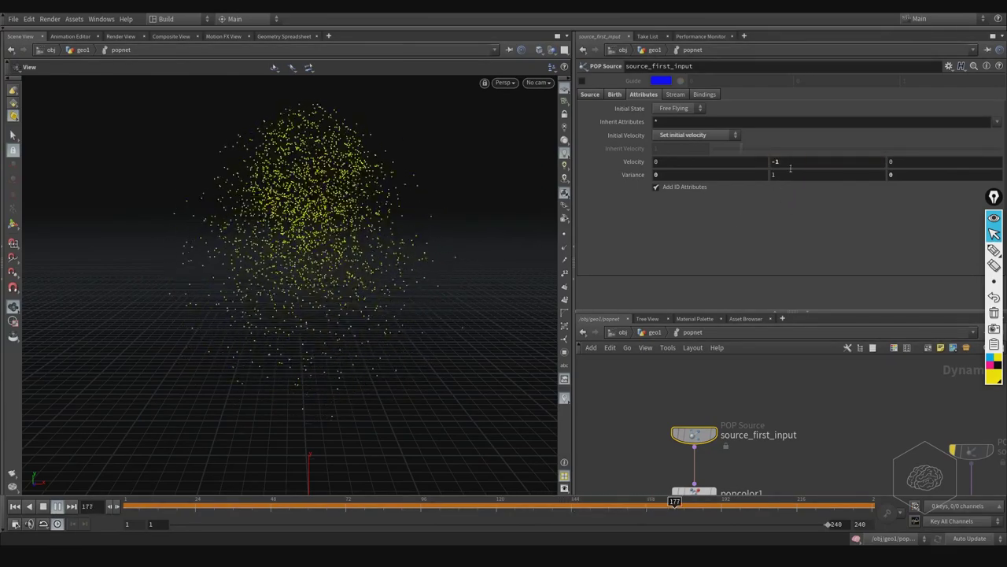
# Rewind to frame 1, show the Birth tab, and scrub the timeline to about frame 38.
pyautogui.hotkey('ctrl', 'Up')
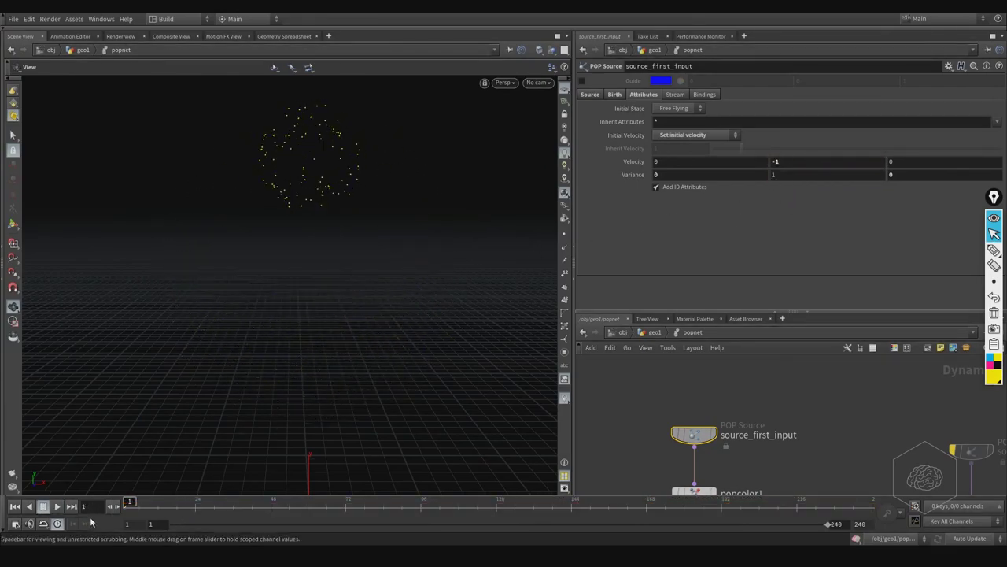
pyautogui.click(614, 95)
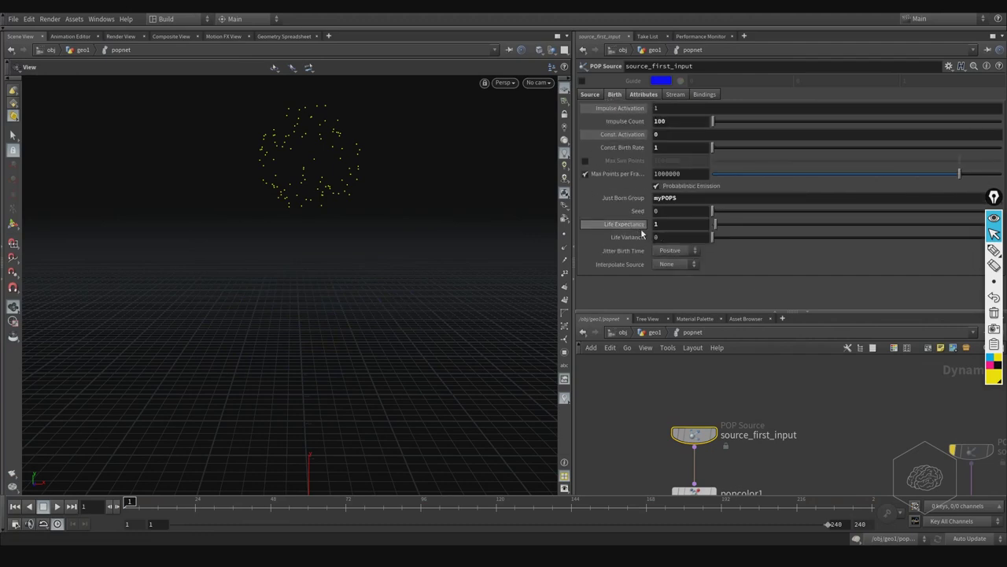
pyautogui.moveTo(130, 502); pyautogui.dragTo(247, 506)
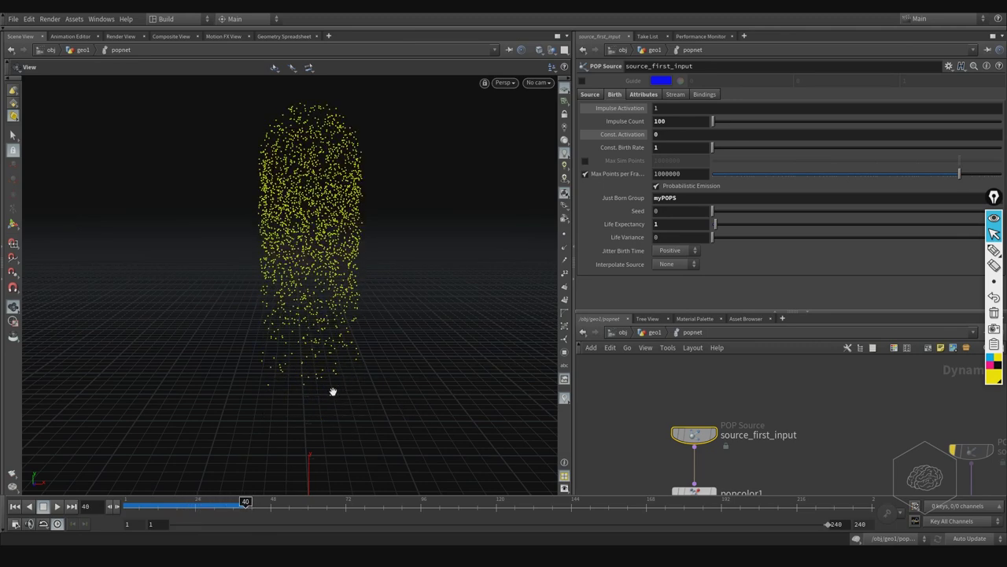
pyautogui.moveTo(263, 507); pyautogui.dragTo(240, 504)
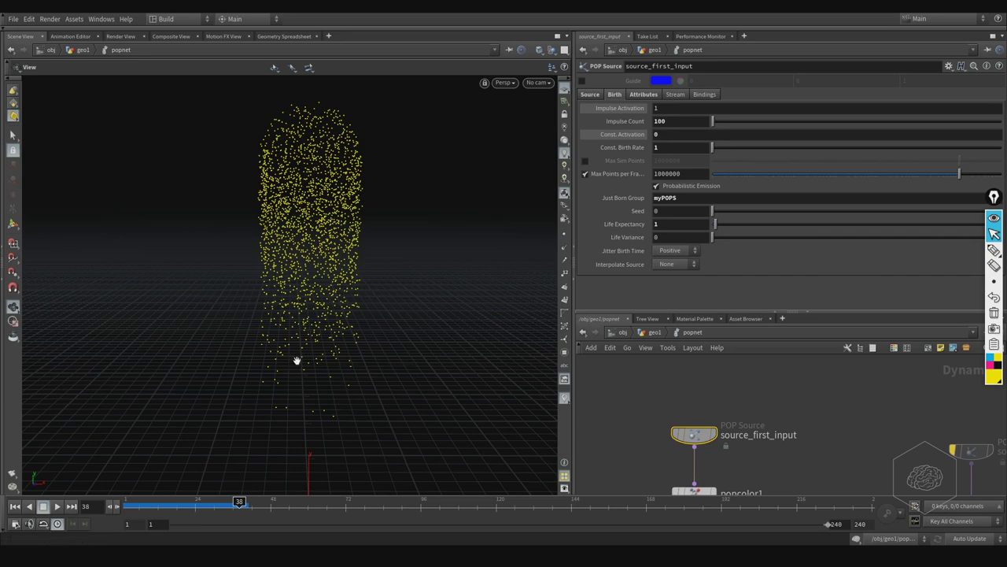
# Set Life Variance to 1 on the Birth tab and rewind the simulation to frame 1.
pyautogui.moveTo(335, 334); pyautogui.dragTo(434, 301)
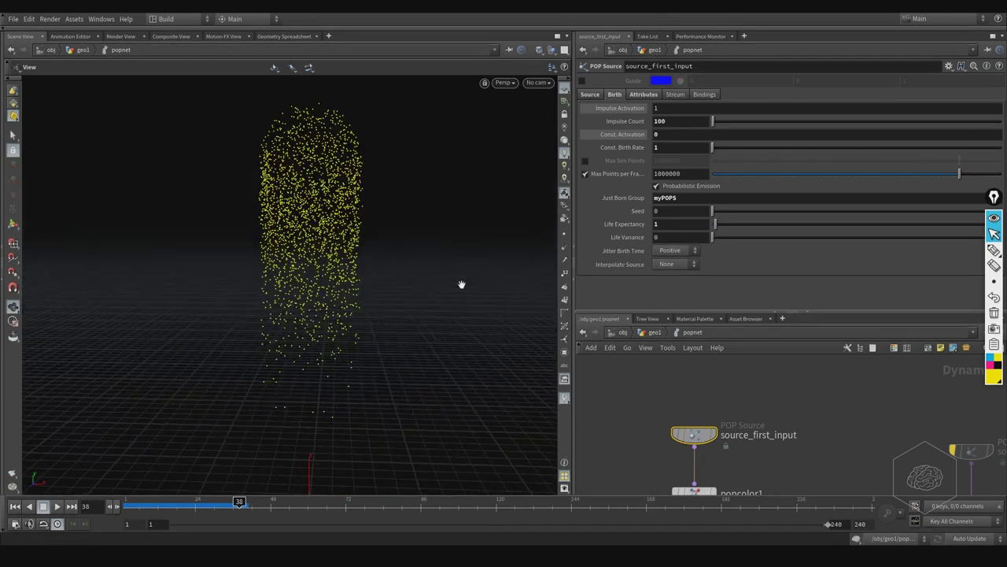
pyautogui.click(670, 238)
pyautogui.click(643, 94)
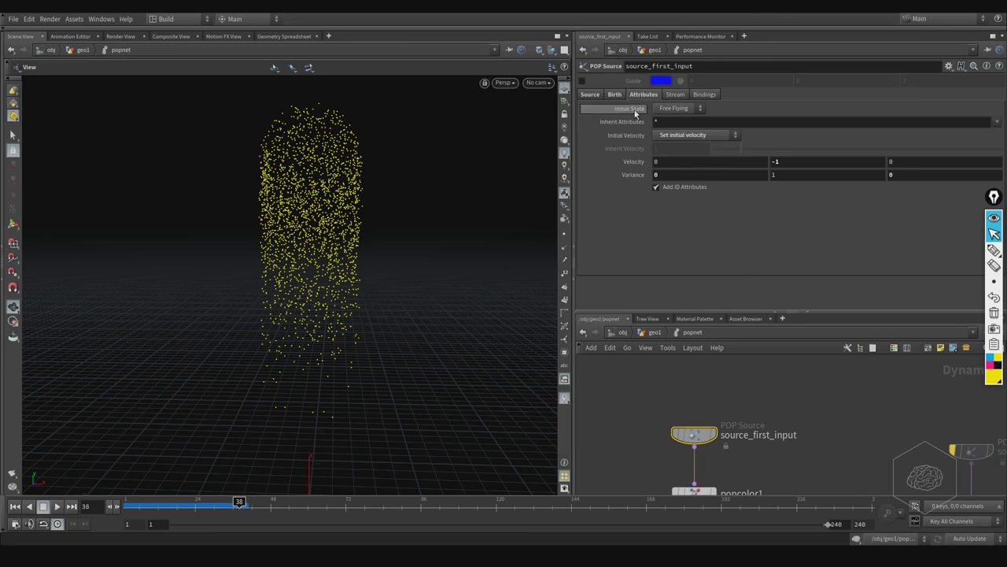
pyautogui.click(615, 95)
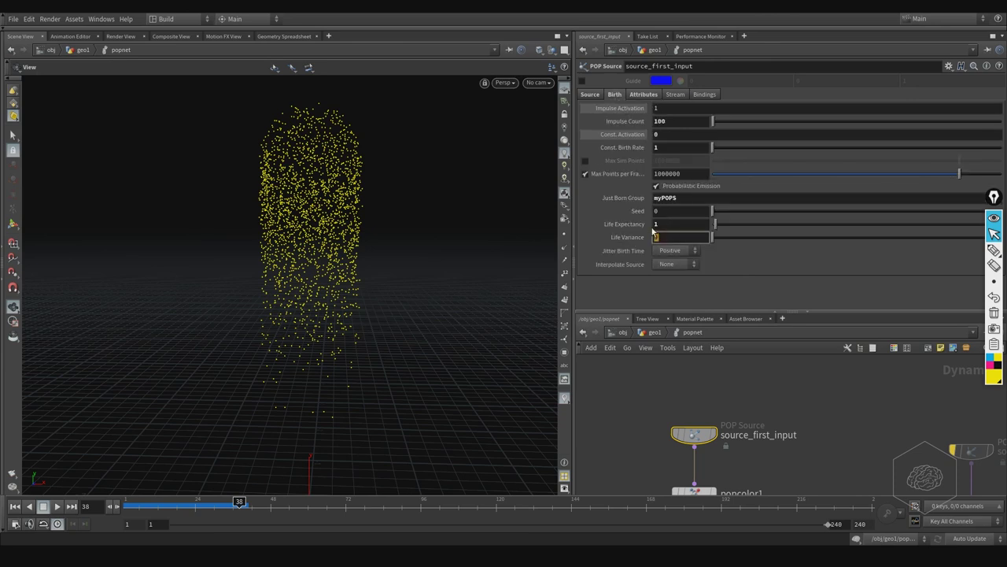
pyautogui.press('Return')
pyautogui.moveTo(493, 270); pyautogui.dragTo(388, 284)
pyautogui.moveTo(219, 506); pyautogui.dragTo(79, 505)
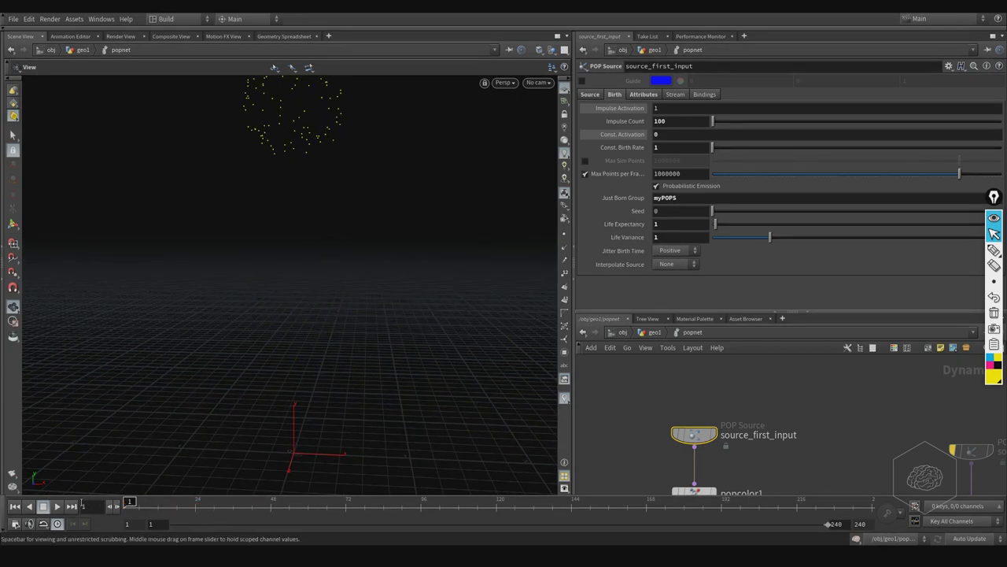
# Replay the simulation with Life Variance 1, pausing at frame 183, then pick the highlighter.
pyautogui.click(55, 507)
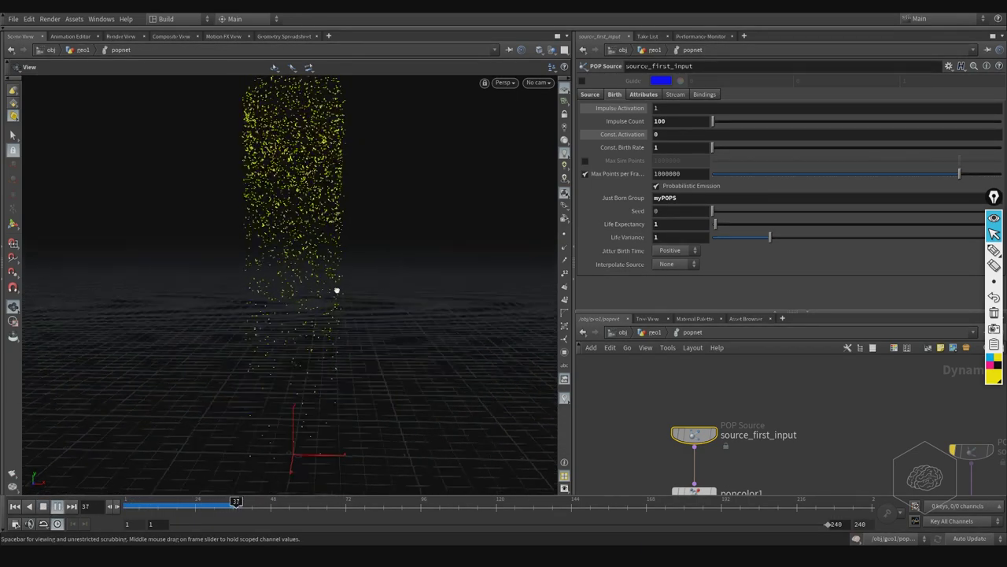
pyautogui.moveTo(343, 284); pyautogui.dragTo(349, 335)
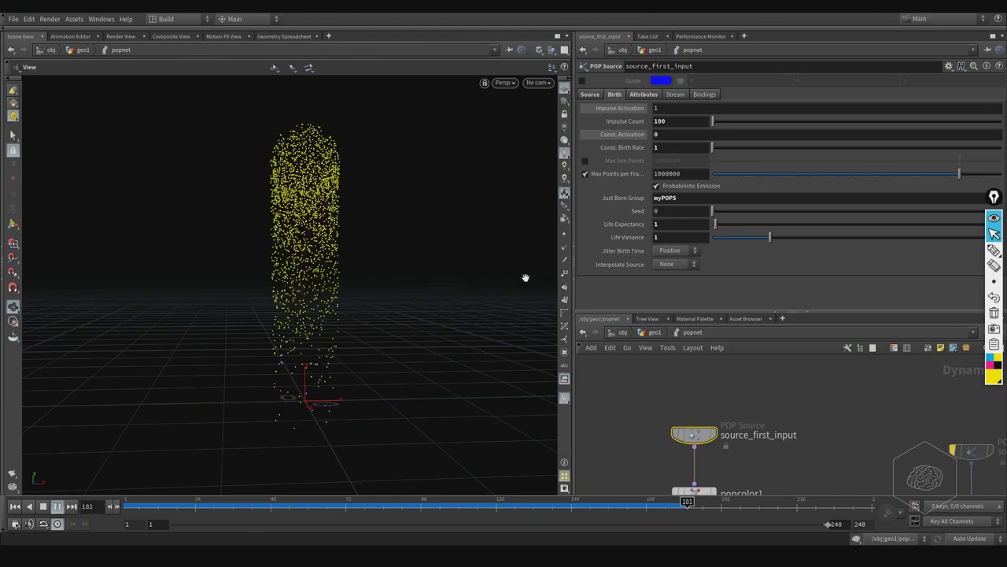
pyautogui.click(680, 223)
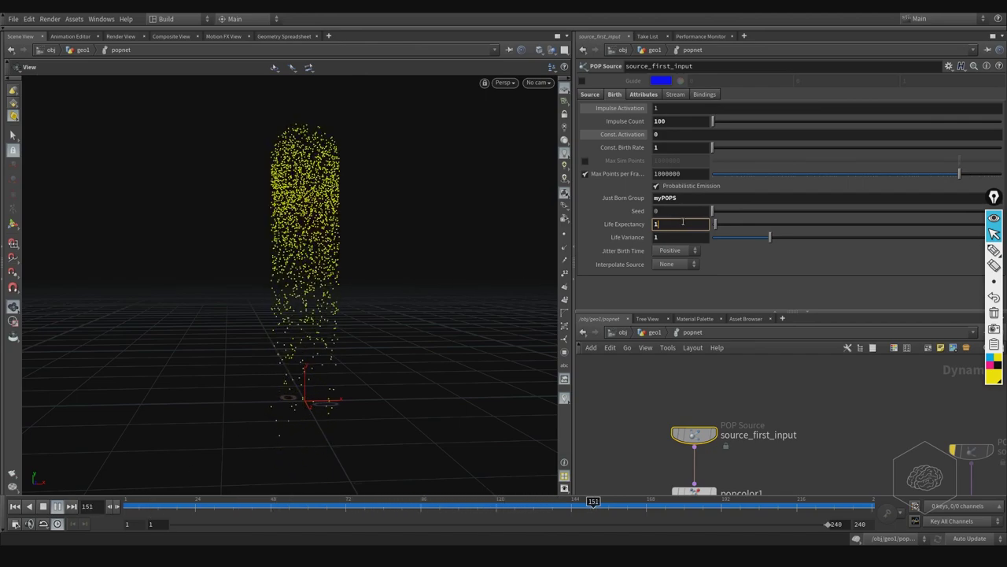
pyautogui.click(52, 507)
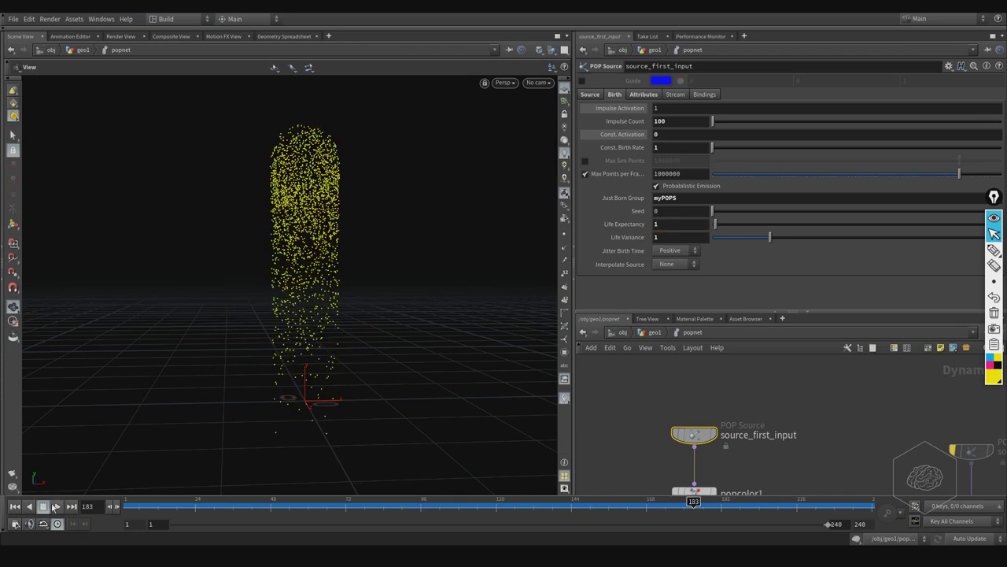
pyautogui.click(664, 228)
pyautogui.click(994, 250)
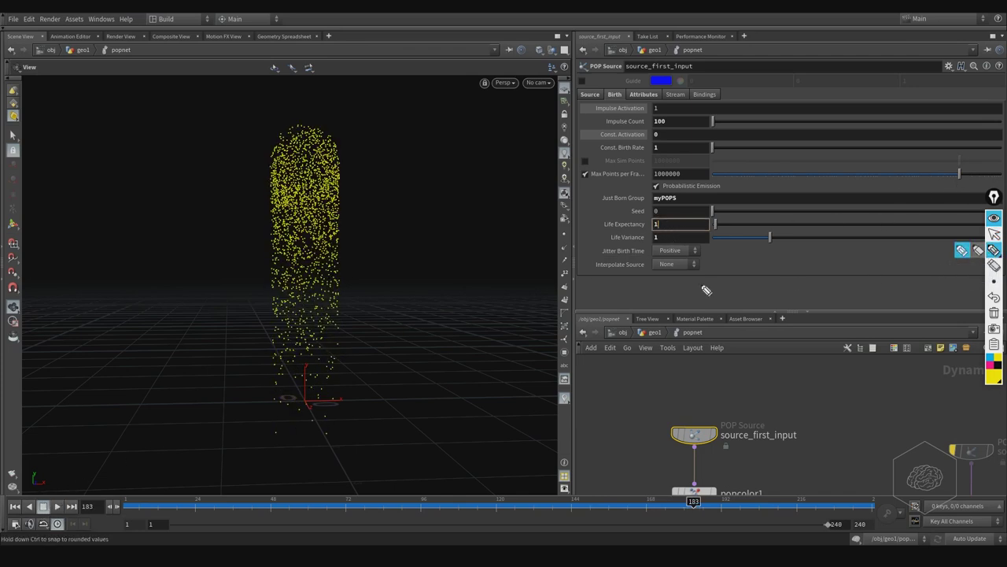
# Write 1:2 = 0.5 in the viewport notes.
pyautogui.moveTo(380, 154); pyautogui.dragTo(390, 160)
pyautogui.click(419, 141)
pyautogui.click(419, 147)
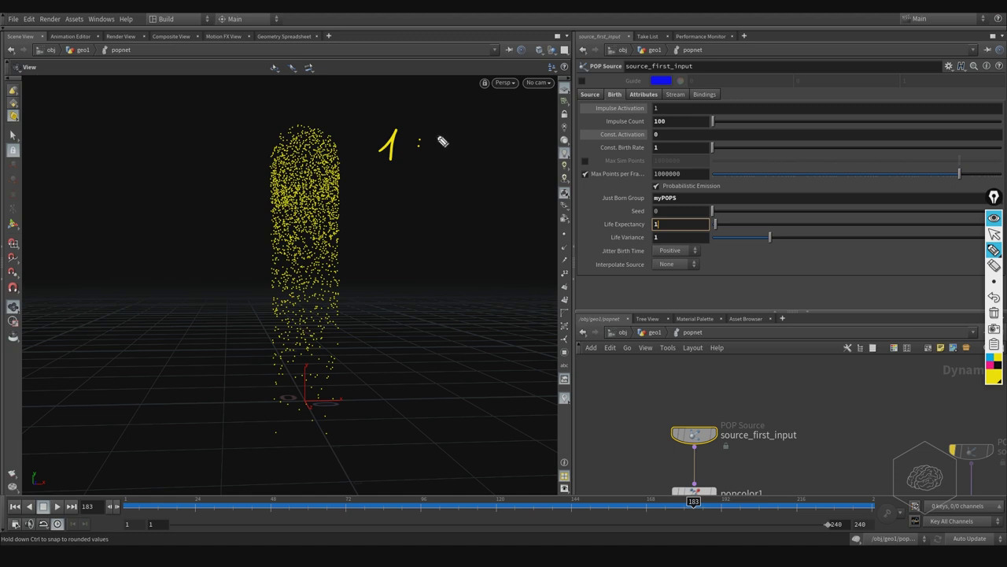
pyautogui.moveTo(432, 136); pyautogui.dragTo(450, 157)
pyautogui.moveTo(472, 143); pyautogui.dragTo(484, 142)
pyautogui.moveTo(472, 152)
pyautogui.mouseDown()
pyautogui.moveTo(516, 134)
pyautogui.moveTo(541, 147)
pyautogui.moveTo(560, 123)
pyautogui.mouseUp()
pyautogui.click(533, 150)
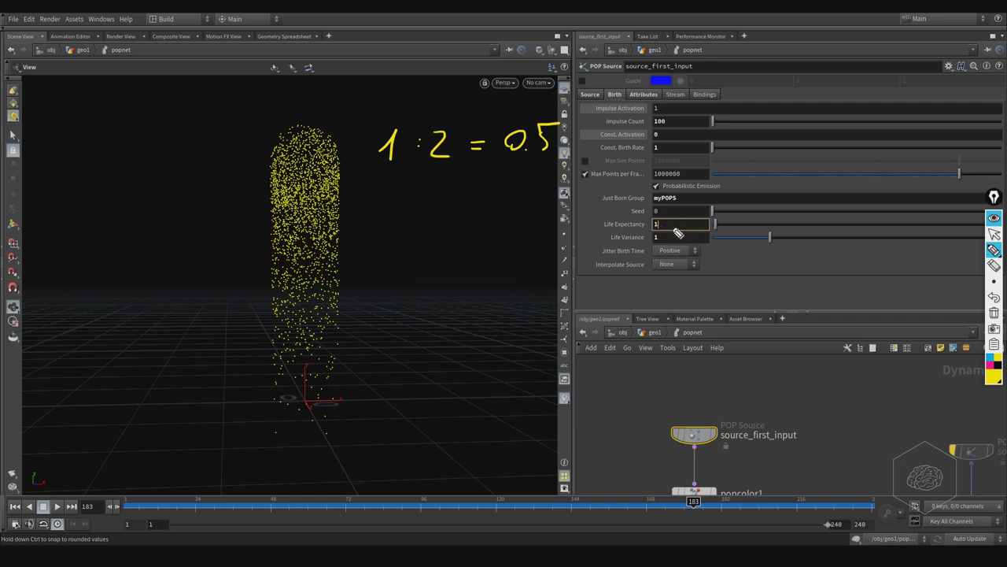
# Write 1/2 = 0.5 on the line below.
pyautogui.moveTo(380, 211)
pyautogui.mouseDown()
pyautogui.moveTo(393, 191)
pyautogui.moveTo(392, 230)
pyautogui.mouseUp()
pyautogui.moveTo(433, 180); pyautogui.dragTo(391, 233)
pyautogui.moveTo(427, 199); pyautogui.dragTo(446, 212)
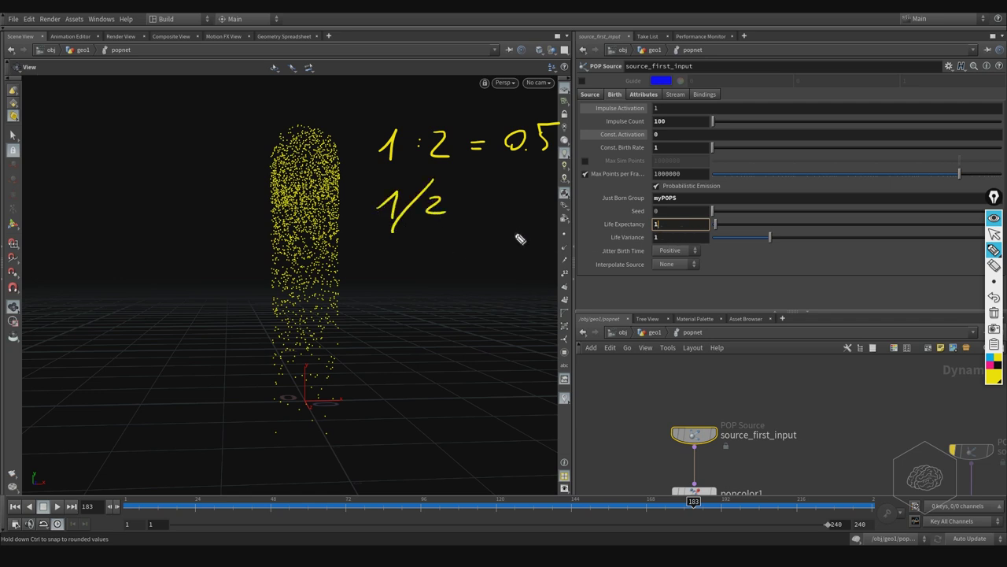
pyautogui.moveTo(461, 202); pyautogui.dragTo(474, 202)
pyautogui.moveTo(463, 209)
pyautogui.mouseDown()
pyautogui.moveTo(512, 210)
pyautogui.moveTo(513, 201)
pyautogui.moveTo(535, 211)
pyautogui.mouseUp()
pyautogui.click(522, 208)
pyautogui.moveTo(537, 194); pyautogui.dragTo(548, 193)
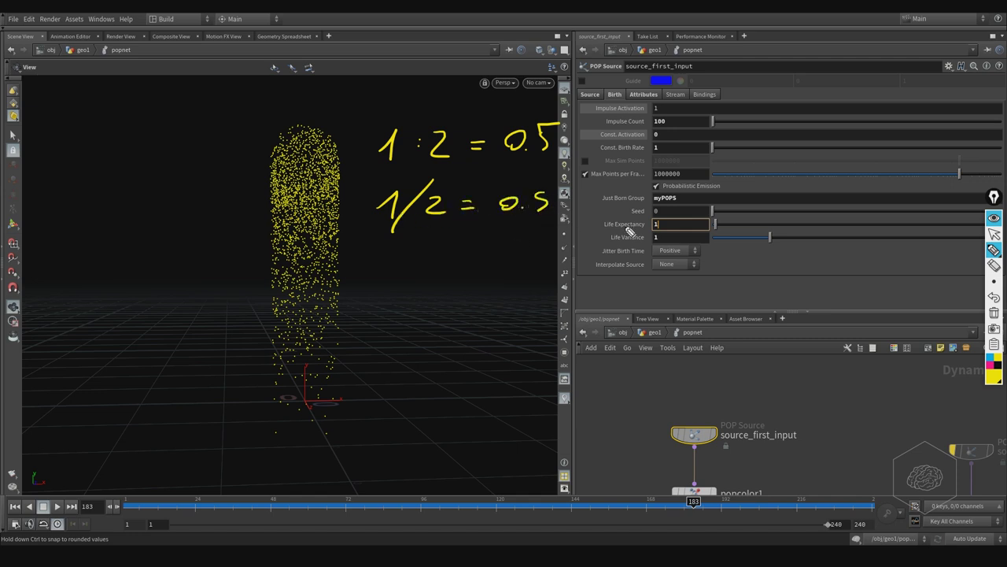
# Write 1:4 = 0.25 on a third line and draw frame tick marks above the timeline.
pyautogui.moveTo(381, 273)
pyautogui.mouseDown()
pyautogui.moveTo(433, 260)
pyautogui.moveTo(425, 273)
pyautogui.moveTo(427, 260)
pyautogui.moveTo(427, 273)
pyautogui.moveTo(455, 273)
pyautogui.moveTo(552, 275)
pyautogui.mouseUp()
pyautogui.click(394, 270)
pyautogui.click(393, 276)
pyautogui.click(533, 273)
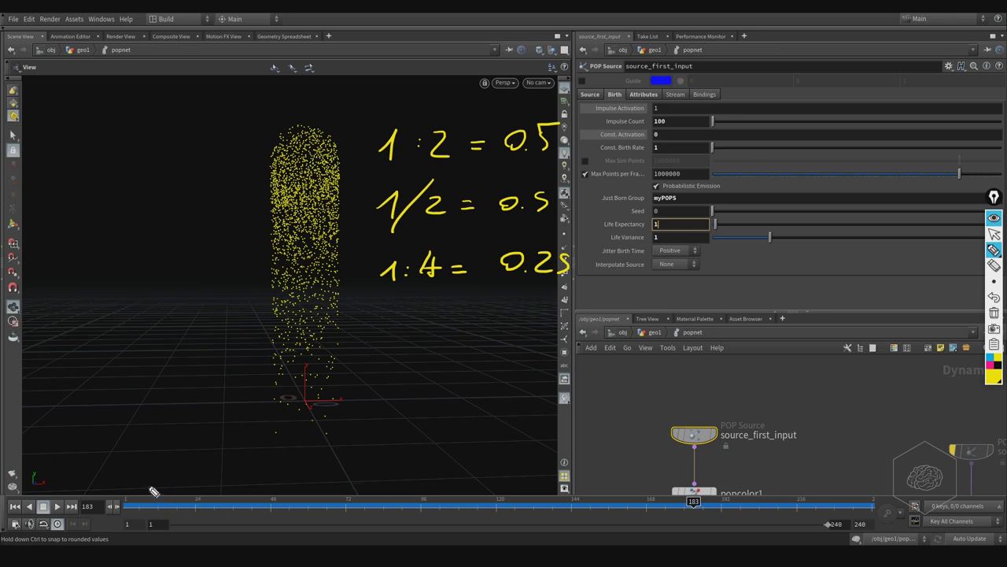
pyautogui.moveTo(127, 470); pyautogui.dragTo(124, 489)
pyautogui.moveTo(204, 462)
pyautogui.mouseDown()
pyautogui.moveTo(202, 487)
pyautogui.moveTo(157, 512)
pyautogui.moveTo(155, 418)
pyautogui.moveTo(178, 416)
pyautogui.moveTo(202, 386)
pyautogui.moveTo(232, 386)
pyautogui.mouseUp()
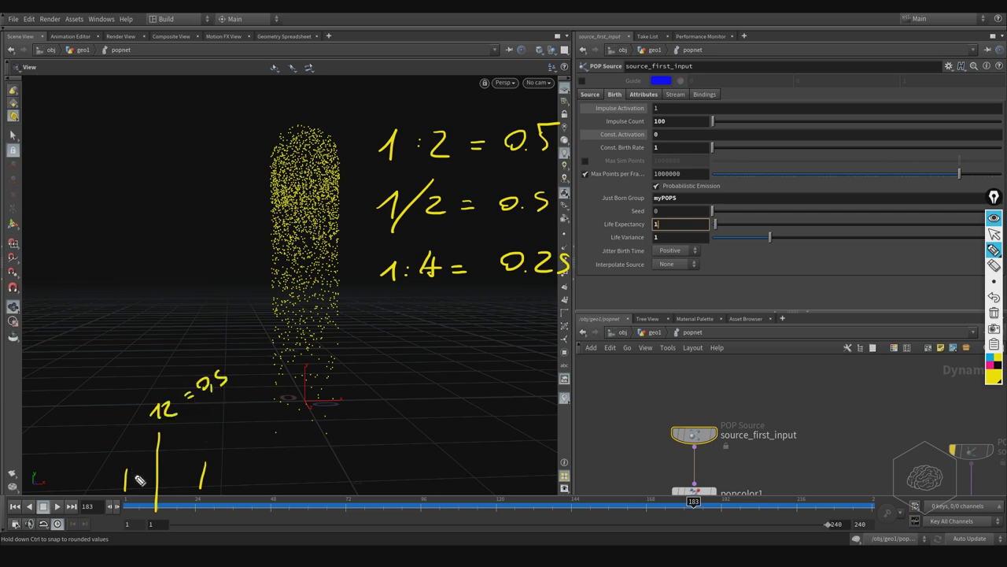
# Add a timeline tick labelled 0,5 = 6 and an underlined 8 at upper left.
pyautogui.moveTo(139, 489); pyautogui.dragTo(138, 516)
pyautogui.moveTo(142, 493); pyautogui.dragTo(140, 477)
pyautogui.moveTo(143, 442); pyautogui.dragTo(139, 452)
pyautogui.moveTo(99, 465)
pyautogui.mouseDown()
pyautogui.moveTo(90, 472)
pyautogui.moveTo(106, 468)
pyautogui.mouseUp()
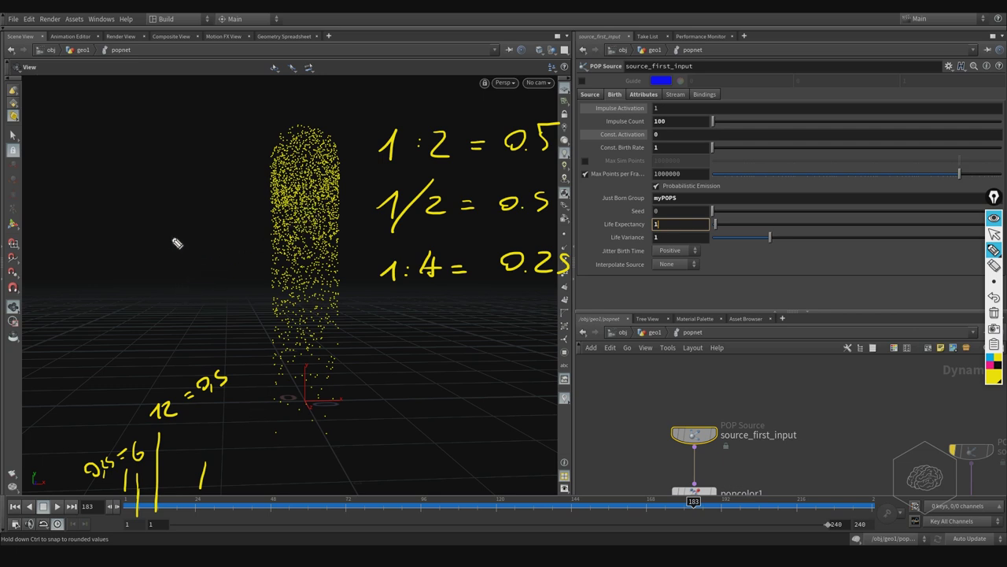
pyautogui.moveTo(124, 158); pyautogui.dragTo(116, 152)
pyautogui.moveTo(92, 186); pyautogui.dragTo(251, 153)
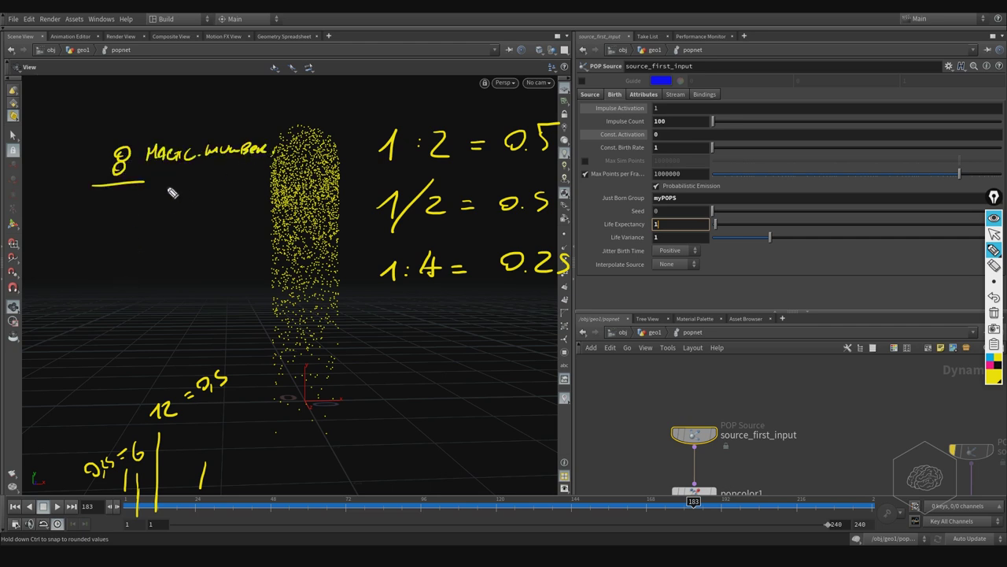
# Hand-draw a 0 and an 8 over the viewport and bracket them.
pyautogui.moveTo(60, 244)
pyautogui.mouseDown()
pyautogui.moveTo(48, 242)
pyautogui.moveTo(74, 270)
pyautogui.mouseUp()
pyautogui.moveTo(70, 223); pyautogui.dragTo(116, 267)
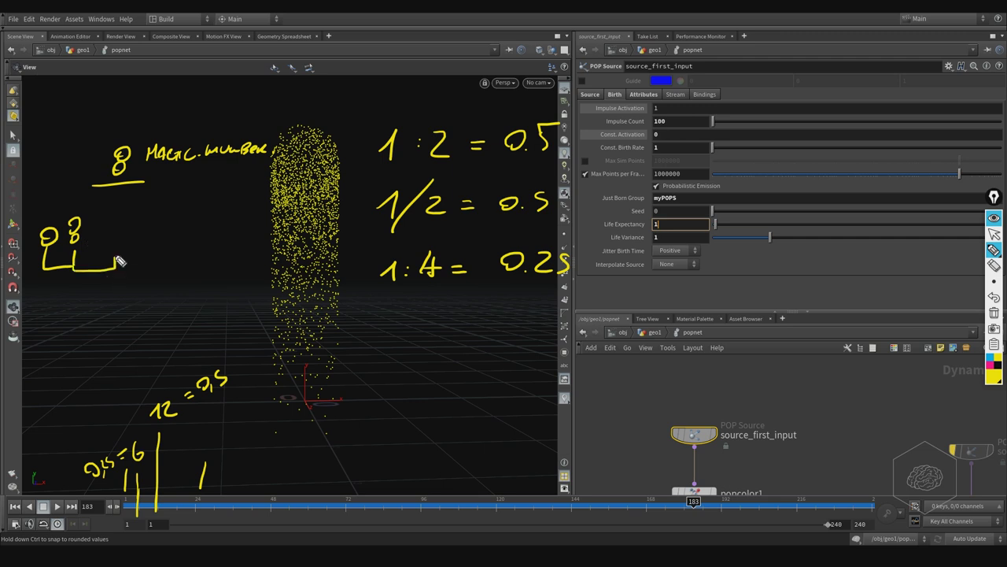
pyautogui.moveTo(102, 233); pyautogui.dragTo(102, 244)
pyautogui.moveTo(128, 225)
pyautogui.mouseDown()
pyautogui.moveTo(147, 268)
pyautogui.moveTo(156, 252)
pyautogui.moveTo(145, 247)
pyautogui.moveTo(169, 233)
pyautogui.mouseUp()
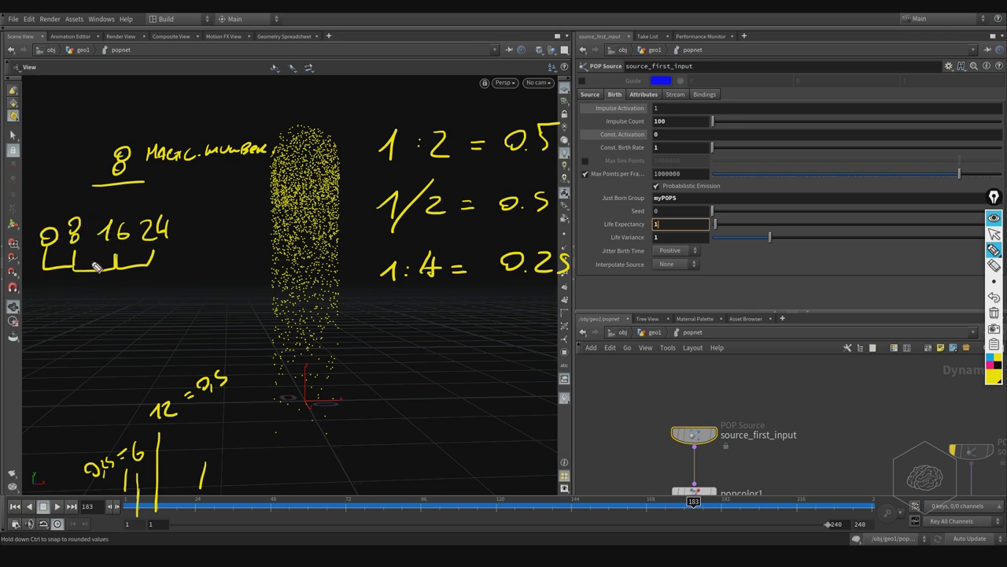
# Extend the bracketed scale with more frame numbers, then erase all the drawn notes.
pyautogui.moveTo(94, 251); pyautogui.dragTo(67, 330)
pyautogui.moveTo(81, 319); pyautogui.dragTo(91, 332)
pyautogui.moveTo(56, 251); pyautogui.dragTo(55, 273)
pyautogui.moveTo(55, 291); pyautogui.dragTo(47, 304)
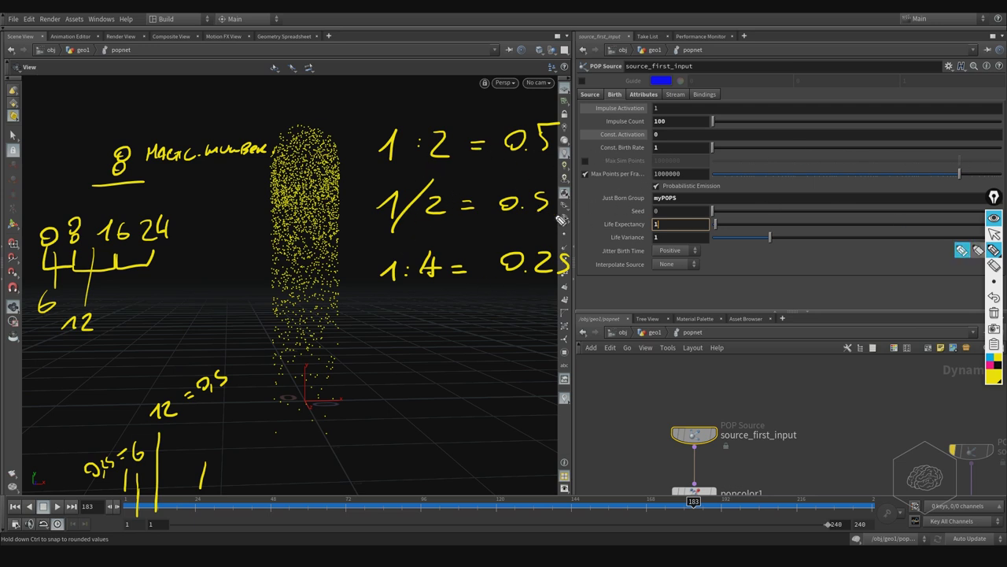
pyautogui.click(993, 197)
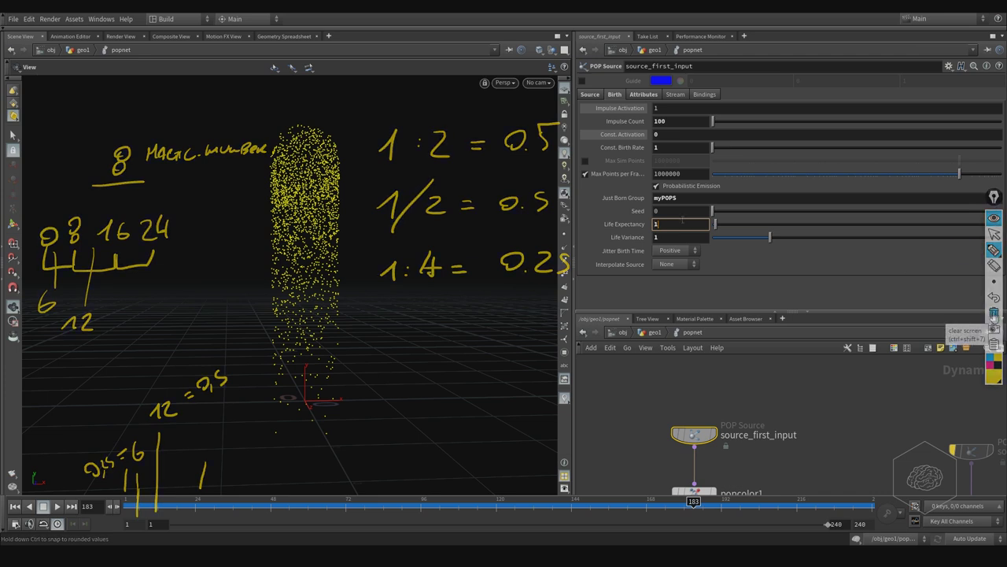
# Set Life Expectancy to 0.5 and Life Variance to 0, then replay the simulation.
pyautogui.click(682, 220)
pyautogui.write('0.5')
pyautogui.press('Return')
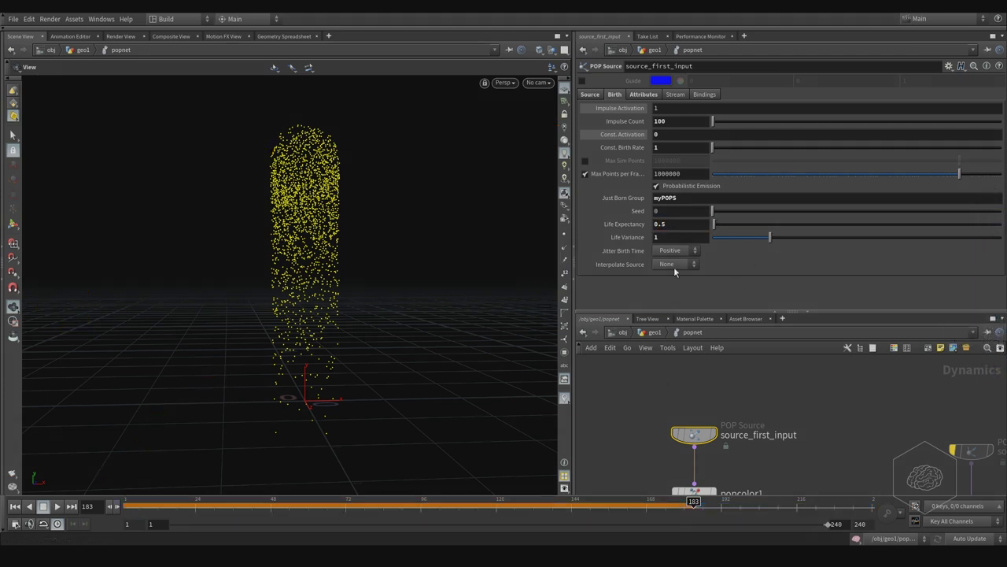
pyautogui.write('0')
pyautogui.press('Return')
pyautogui.click(56, 506)
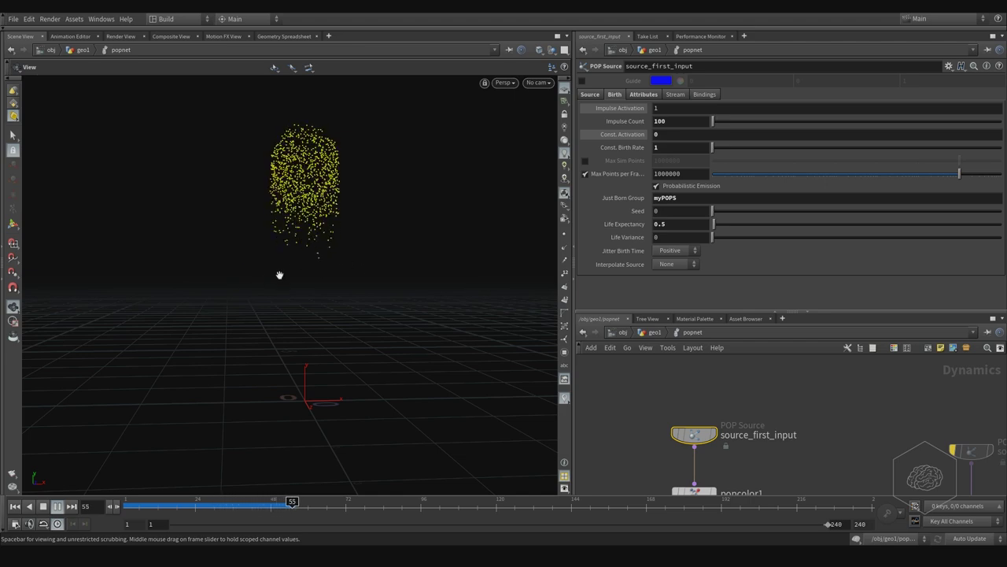
# Change Life Expectancy to 2 and play the simulation again from frame 1.
pyautogui.doubleClick(658, 224)
pyautogui.write('2')
pyautogui.press('Return')
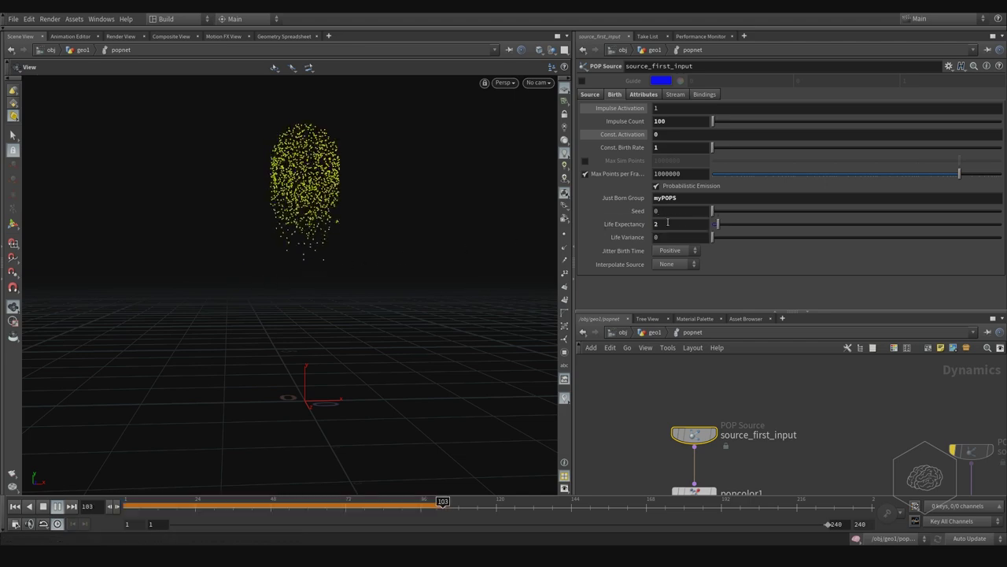
pyautogui.hotkey('ctrl', 'Up')
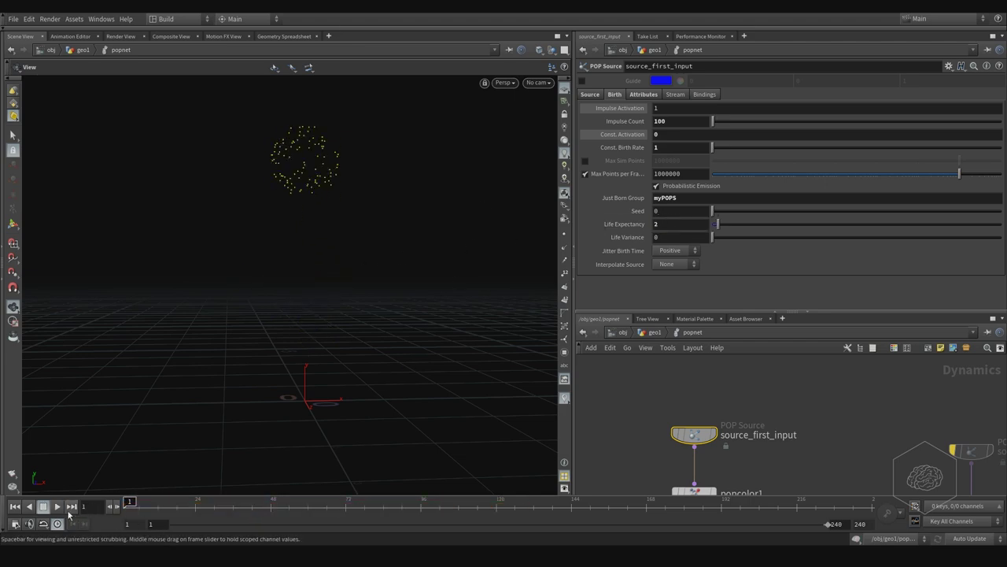
pyautogui.press('Up')
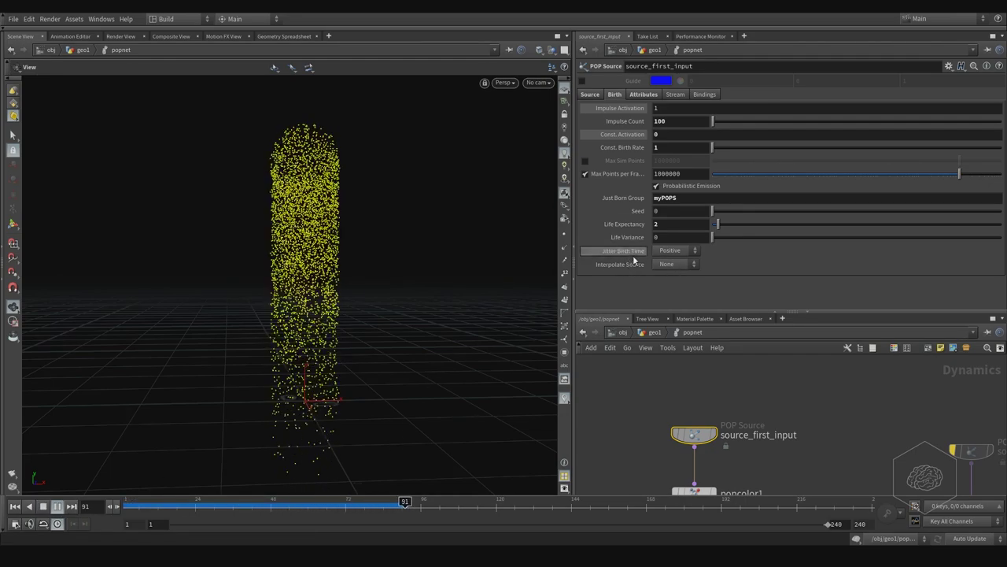
pyautogui.click(685, 252)
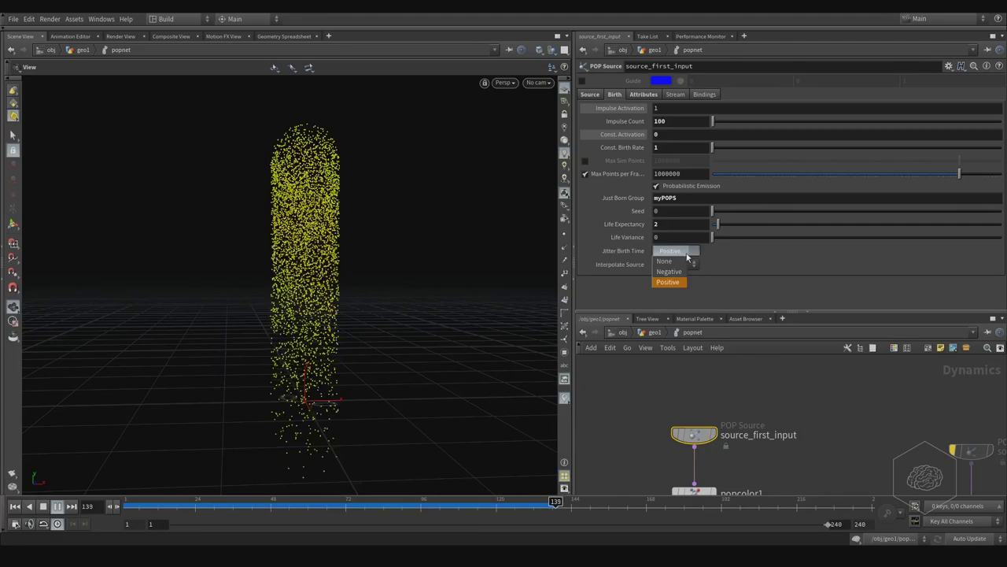
pyautogui.click(669, 251)
pyautogui.click(680, 266)
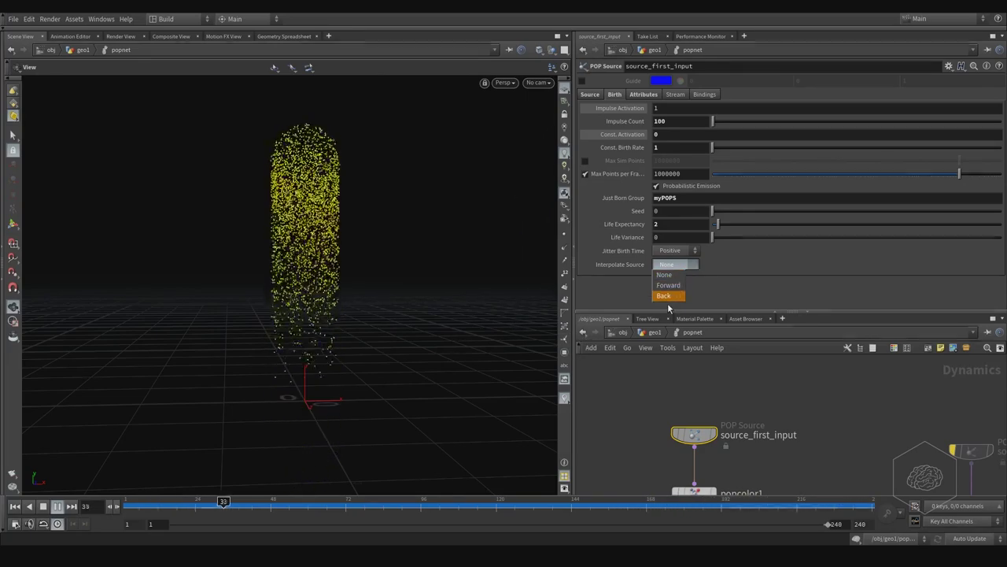
pyautogui.click(802, 372)
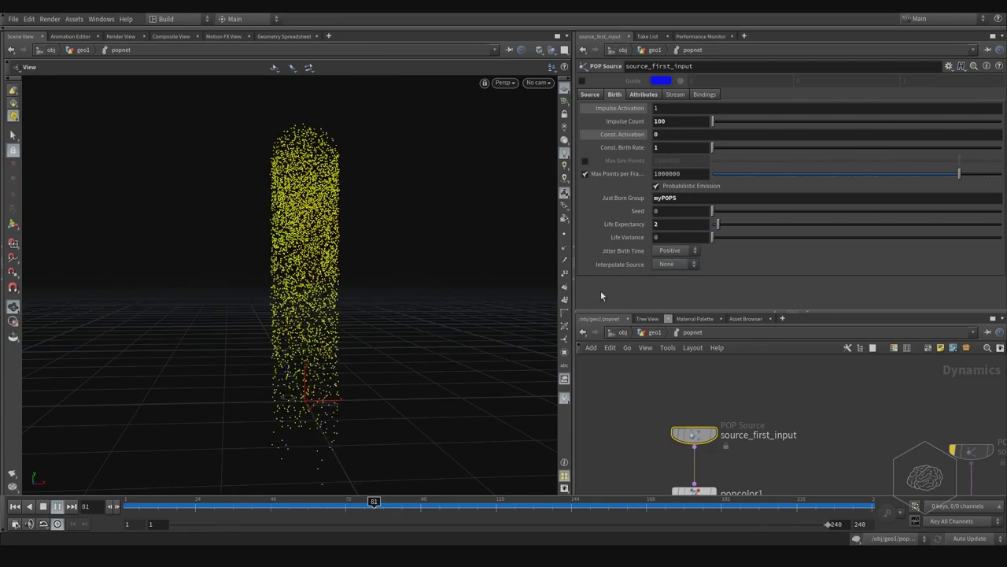
pyautogui.moveTo(335, 318); pyautogui.dragTo(325, 286)
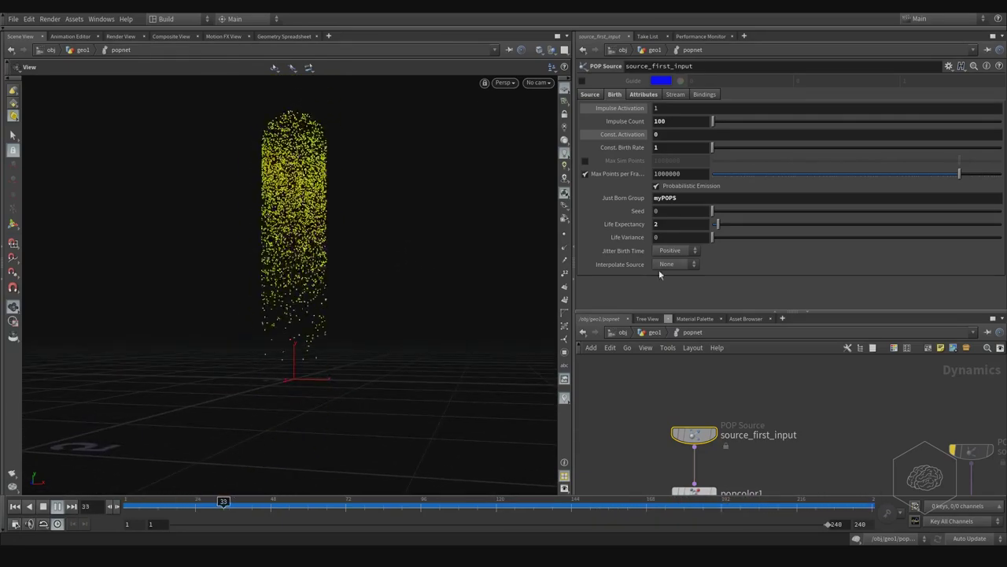
# Show the Attributes and Stream pages, then open the source node's info listing 2,400 points.
pyautogui.click(643, 93)
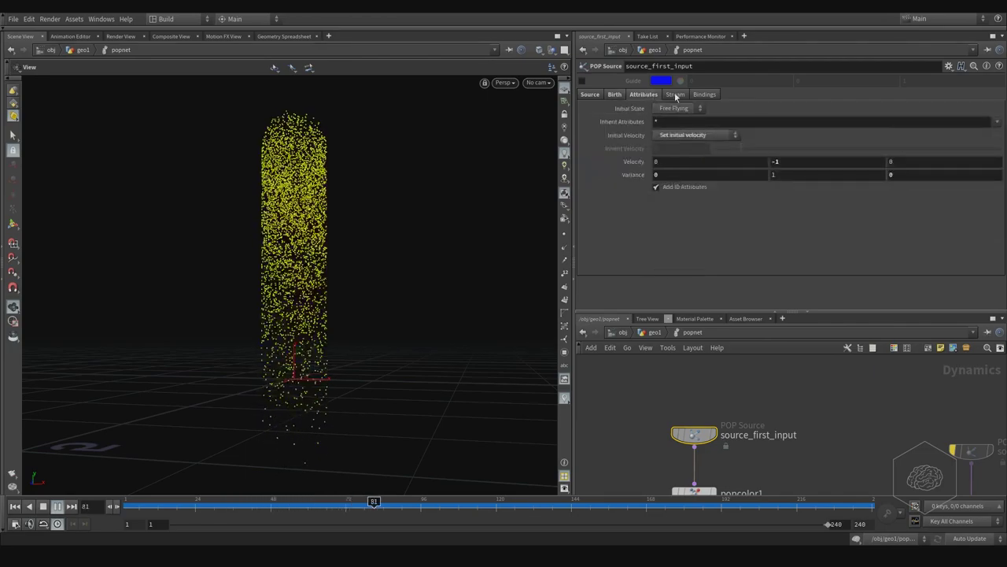
pyautogui.click(674, 94)
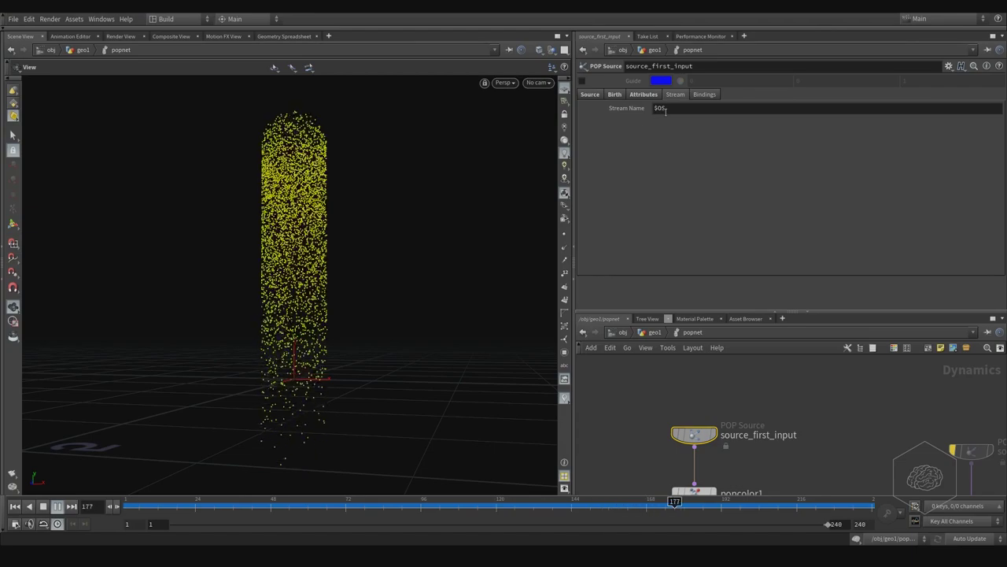
pyautogui.moveTo(699, 444)
pyautogui.click(662, 434)
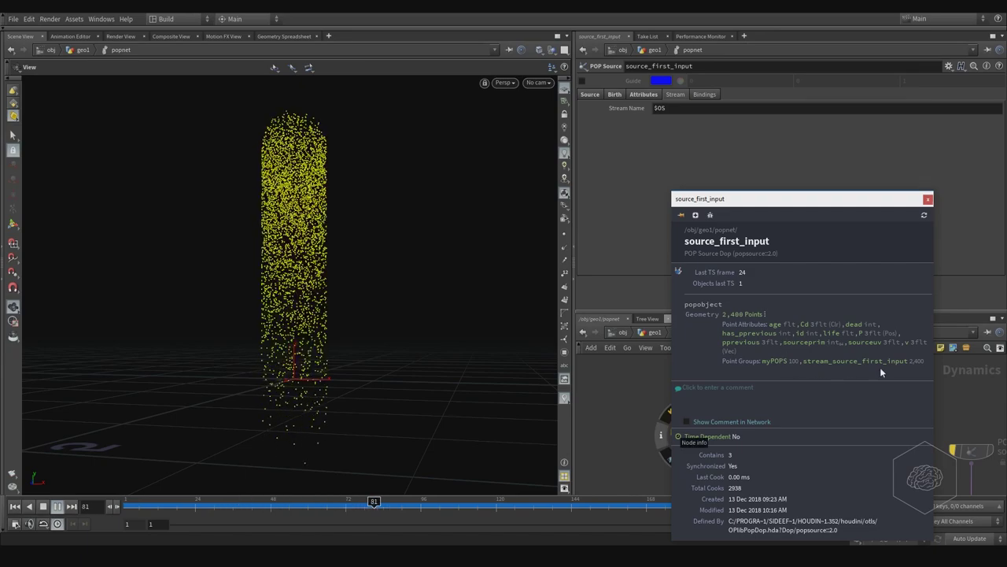
pyautogui.moveTo(849, 201); pyautogui.dragTo(504, 217)
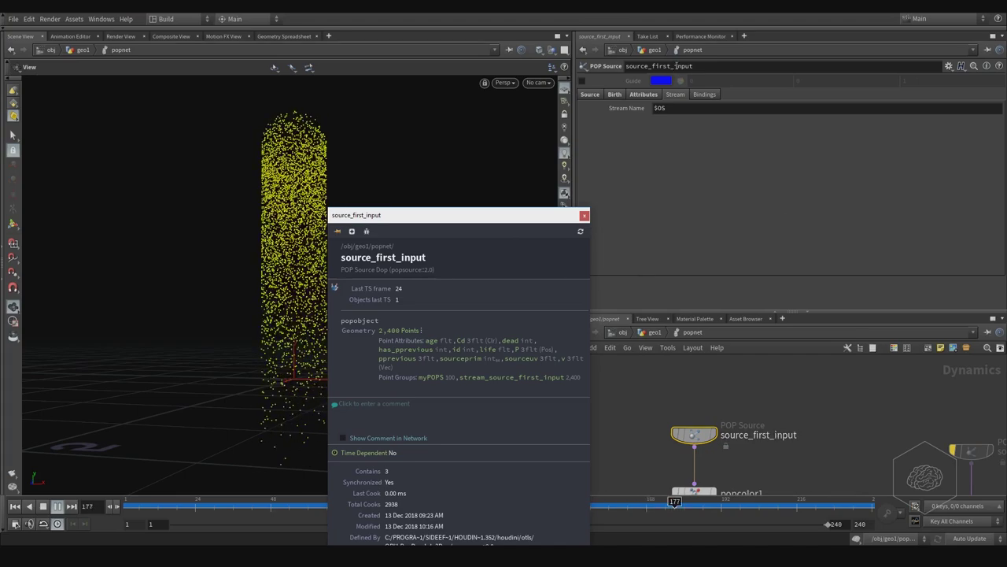
# Rename the POP Source node to 'pippo' in the parameter pane.
pyautogui.moveTo(694, 66); pyautogui.dragTo(647, 70)
pyautogui.doubleClick(647, 70)
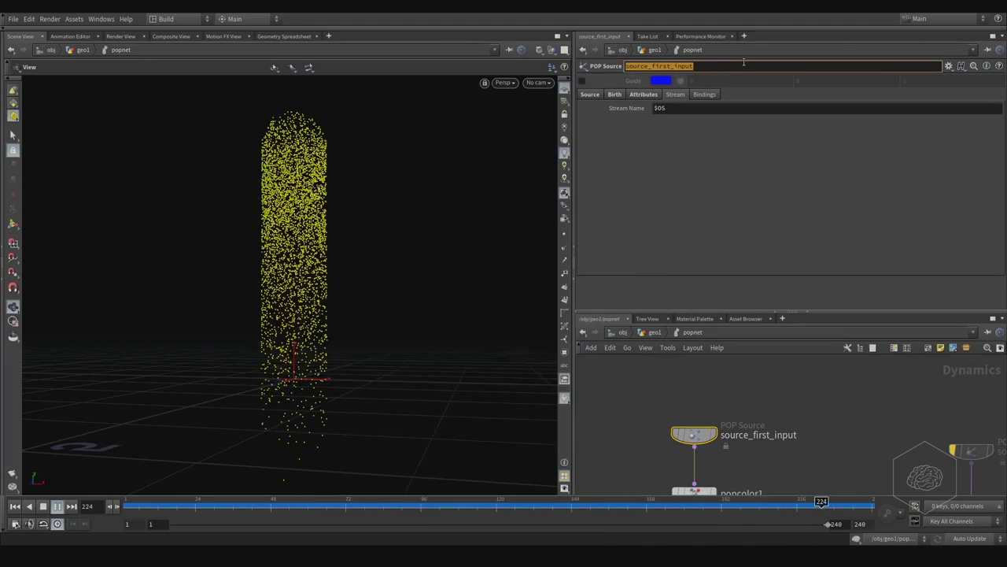
pyautogui.write('pippo')
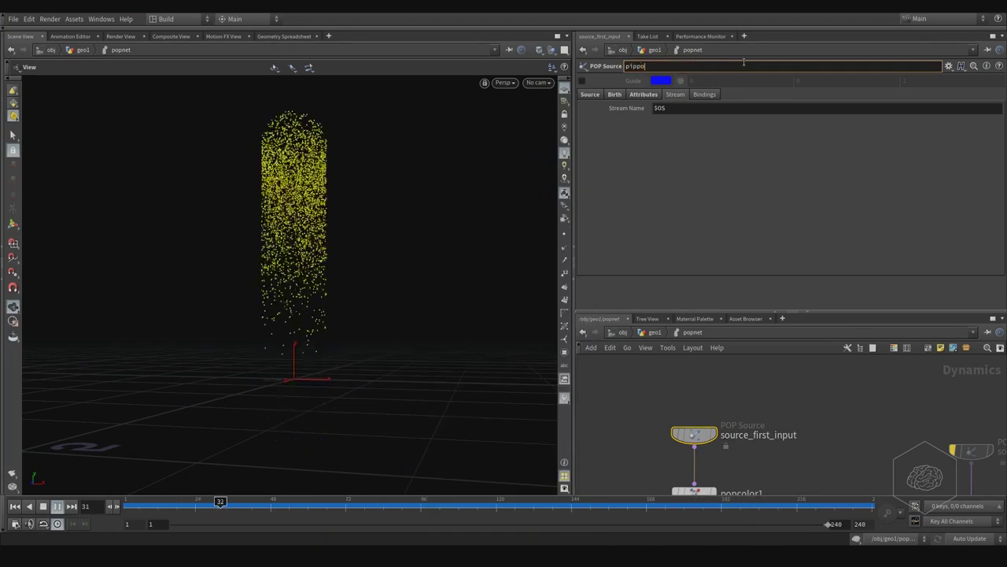
pyautogui.press('Return')
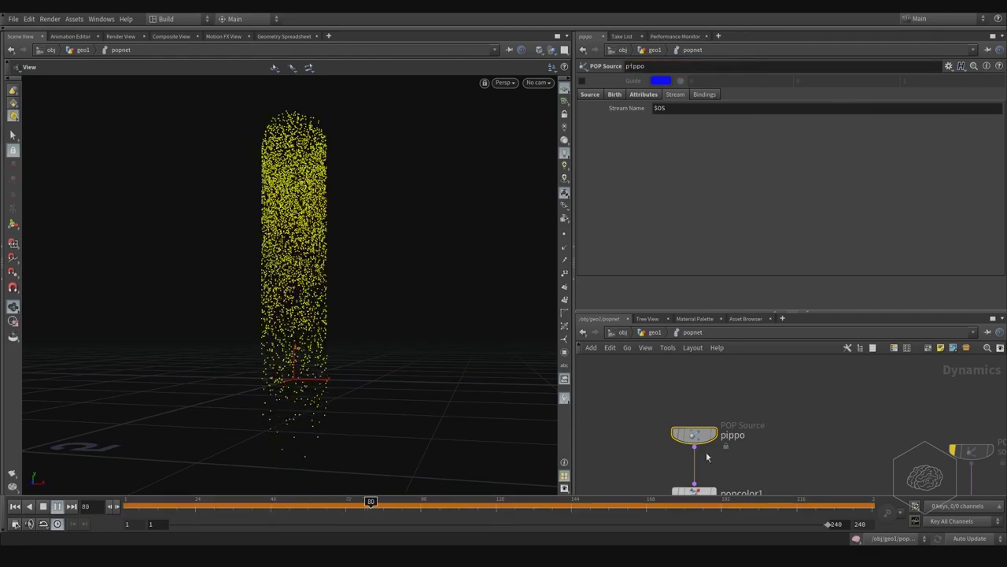
# Check the pippo node info showing group stream_pippo with 4,800 points.
pyautogui.moveTo(694, 437)
pyautogui.click(662, 435)
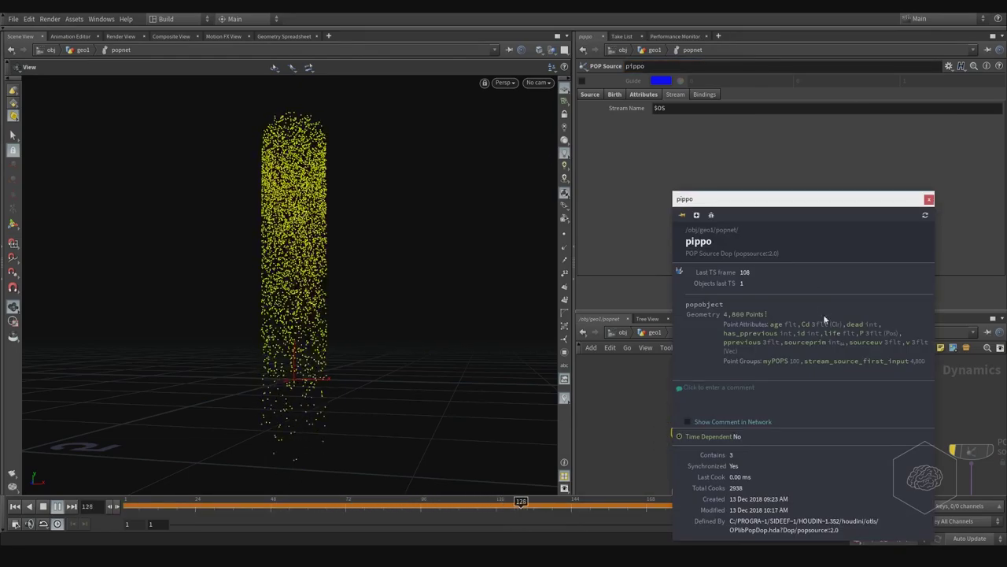
pyautogui.click(929, 198)
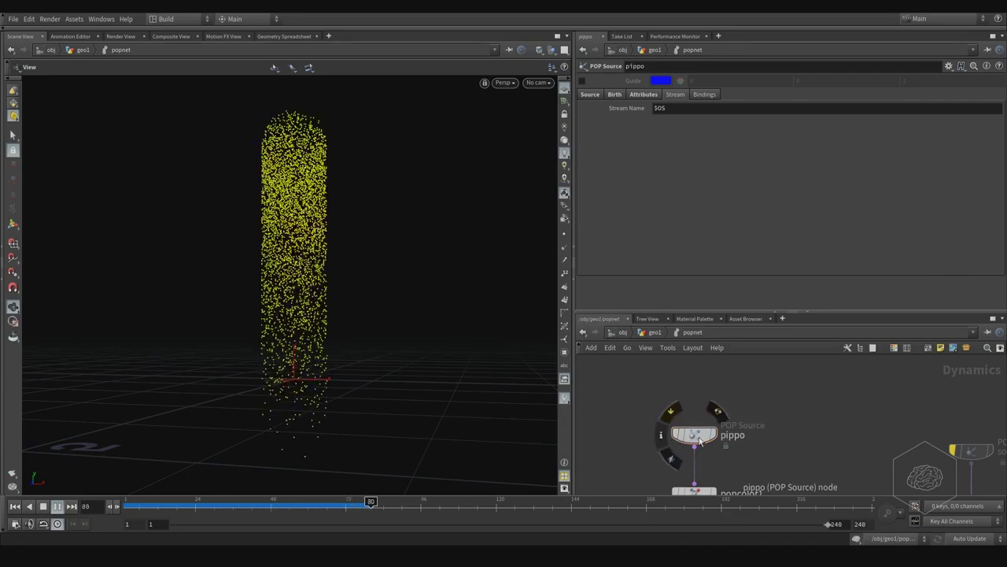
pyautogui.click(664, 434)
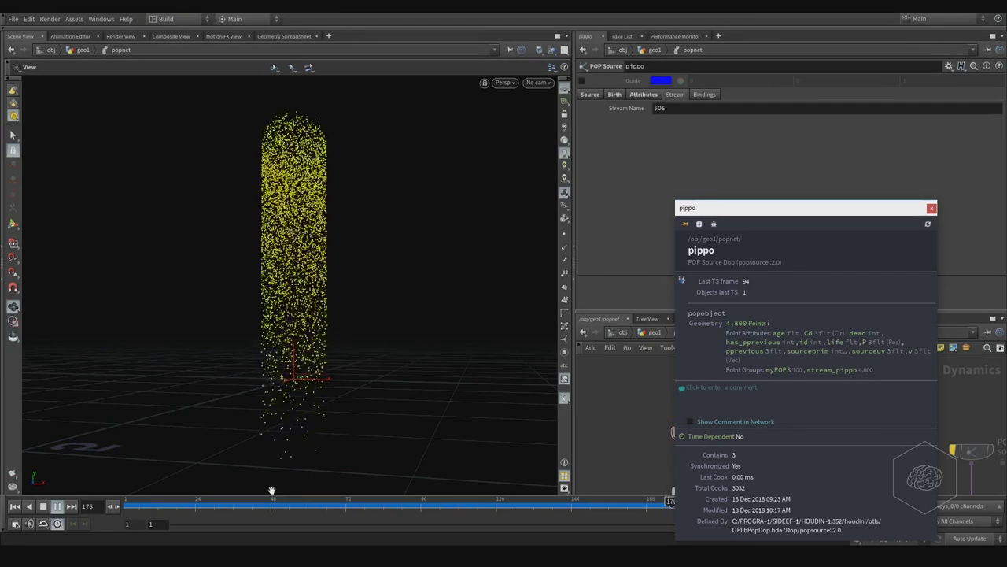
pyautogui.moveTo(777, 209); pyautogui.dragTo(446, 126)
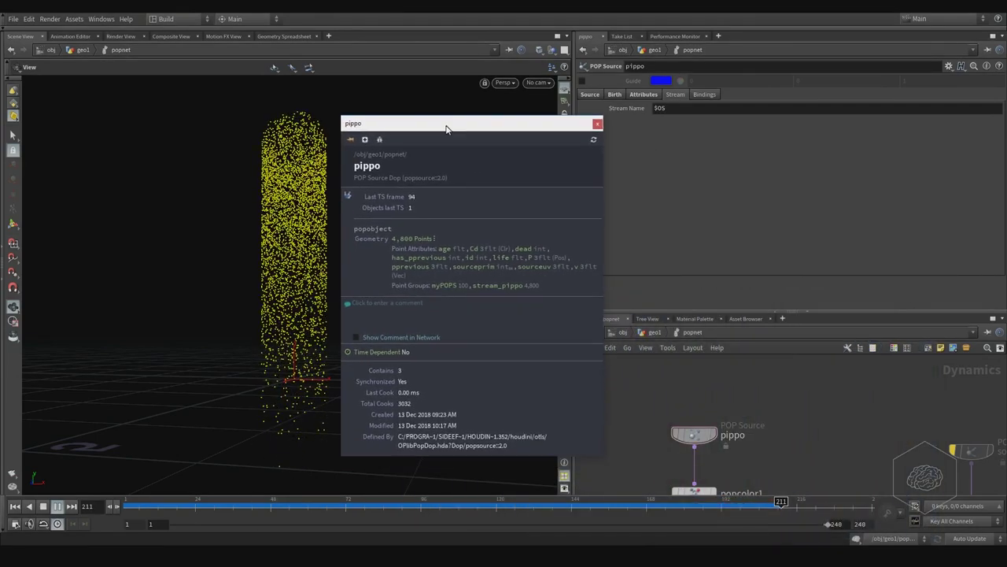
pyautogui.press('Escape')
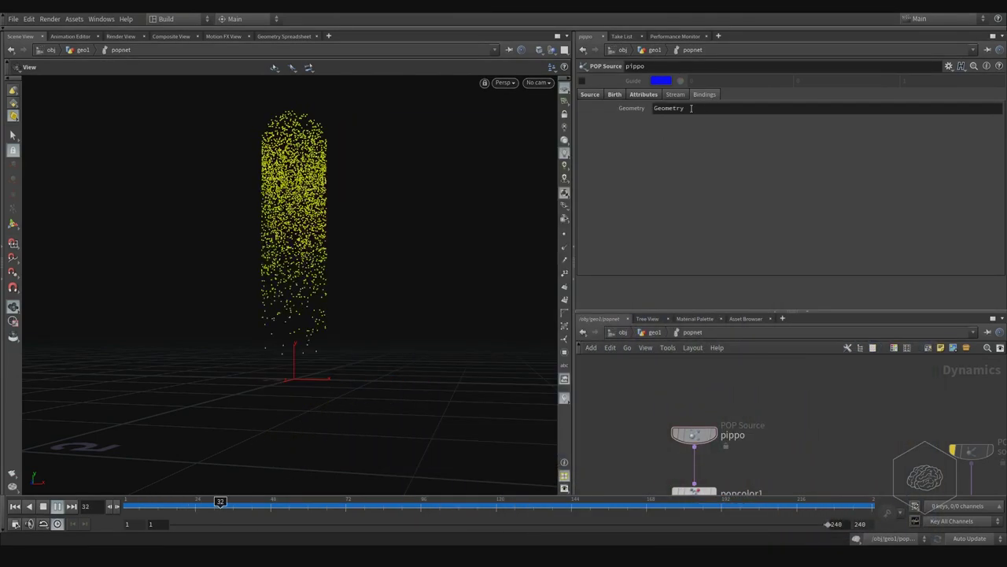